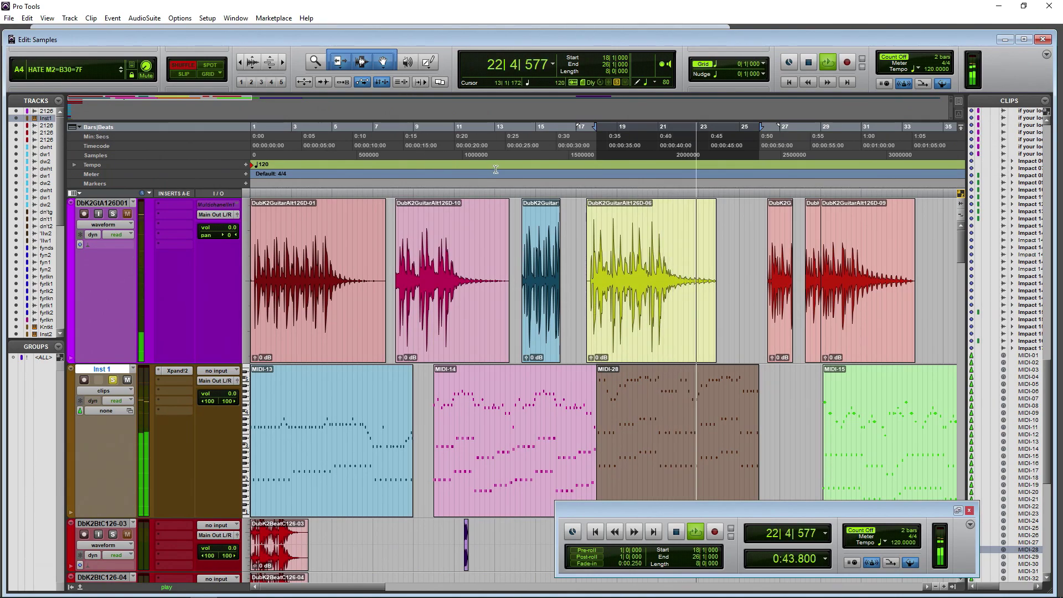
Step: Stop session playback, leaving the counter at 18|1|000
key(space)
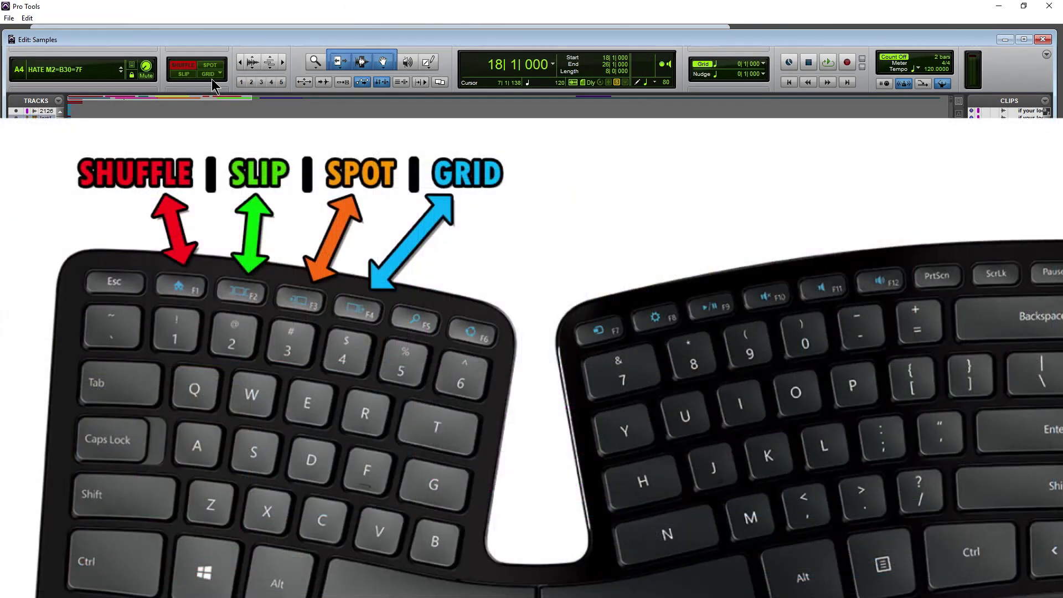
Step: Step through Slip, Spot and Grid edit modes, then switch Grid from Relative to absolute Grid
key(F2)
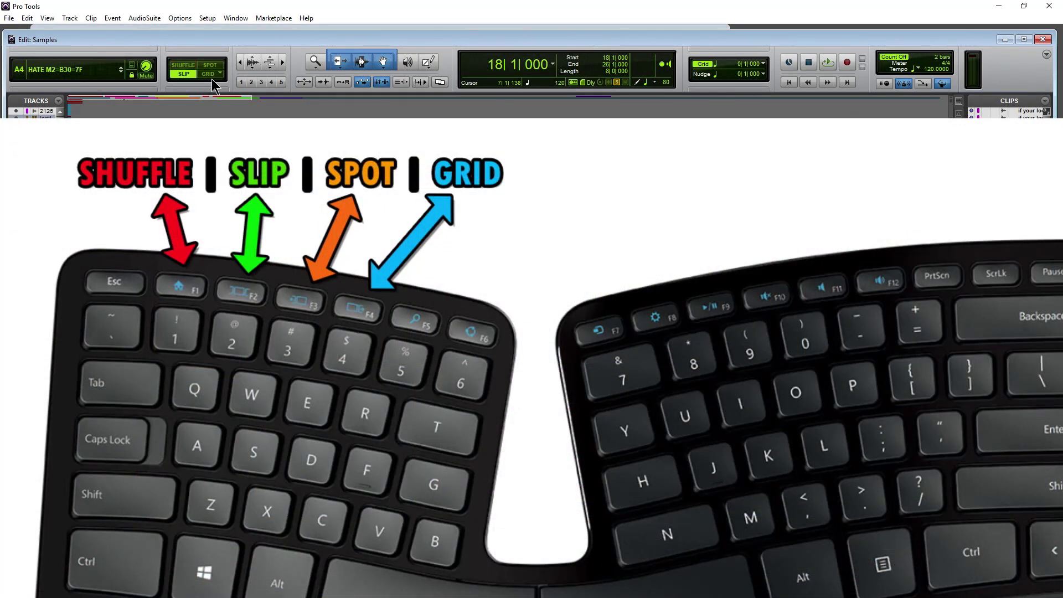
key(F3)
key(F4)
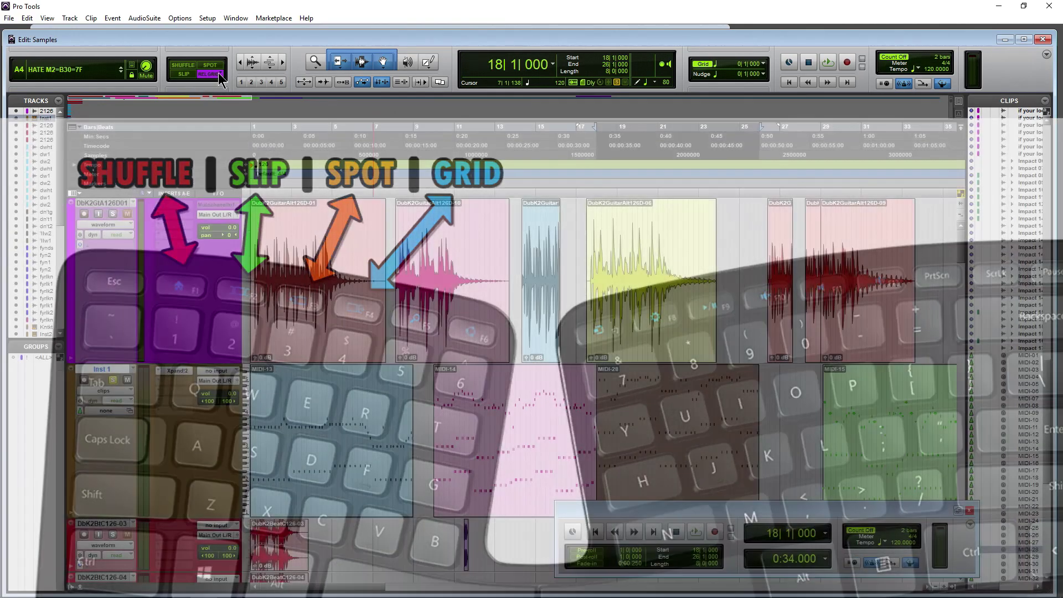
click(215, 76)
click(238, 77)
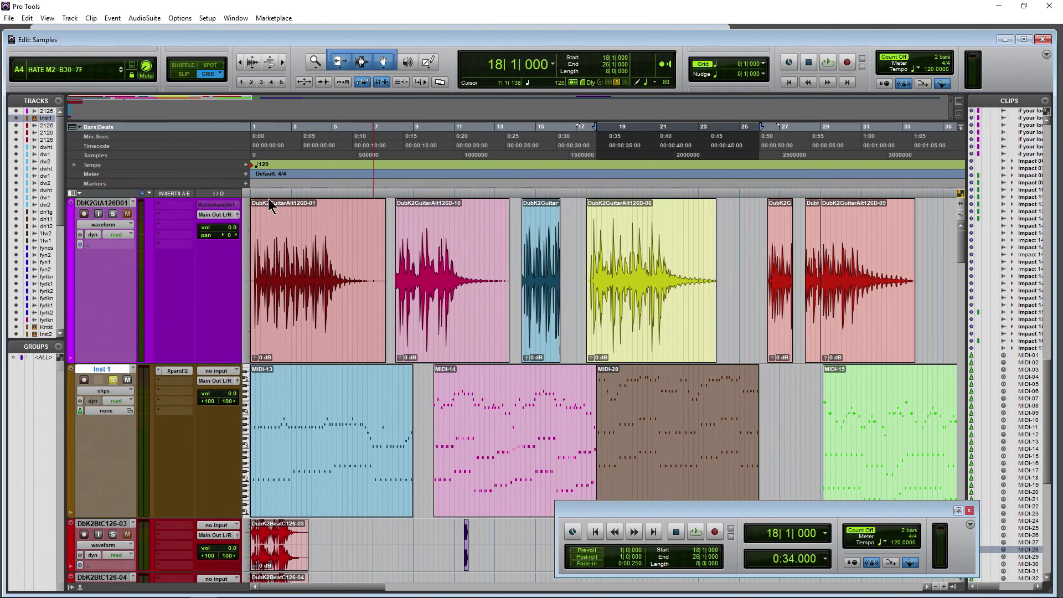
Step: In Shuffle mode, move the yellow DubK2GuitarAlt126D-06 clip ahead of the blue guitar clip
key(F1)
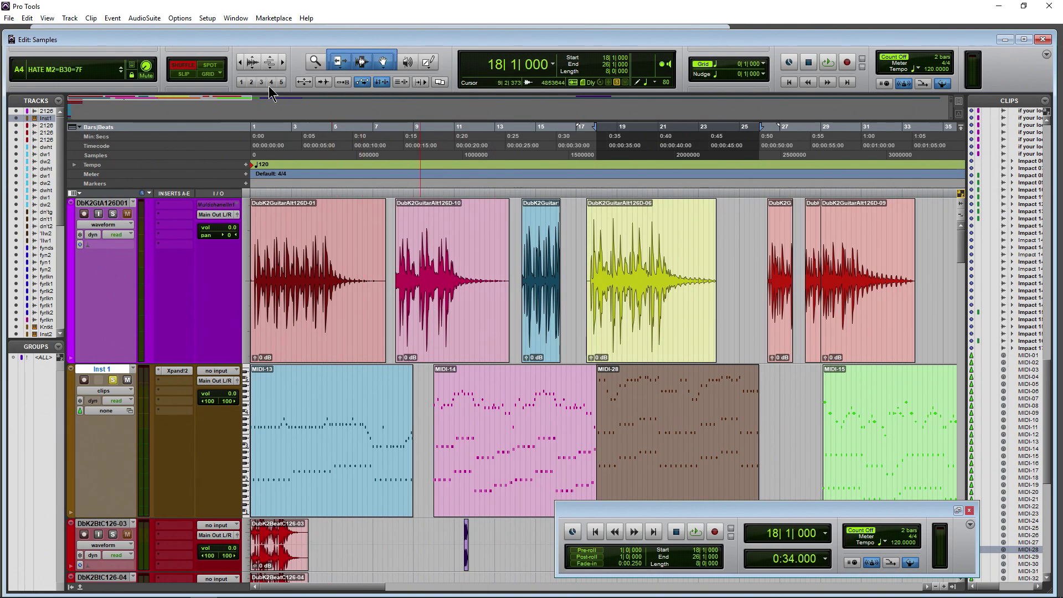
click(284, 62)
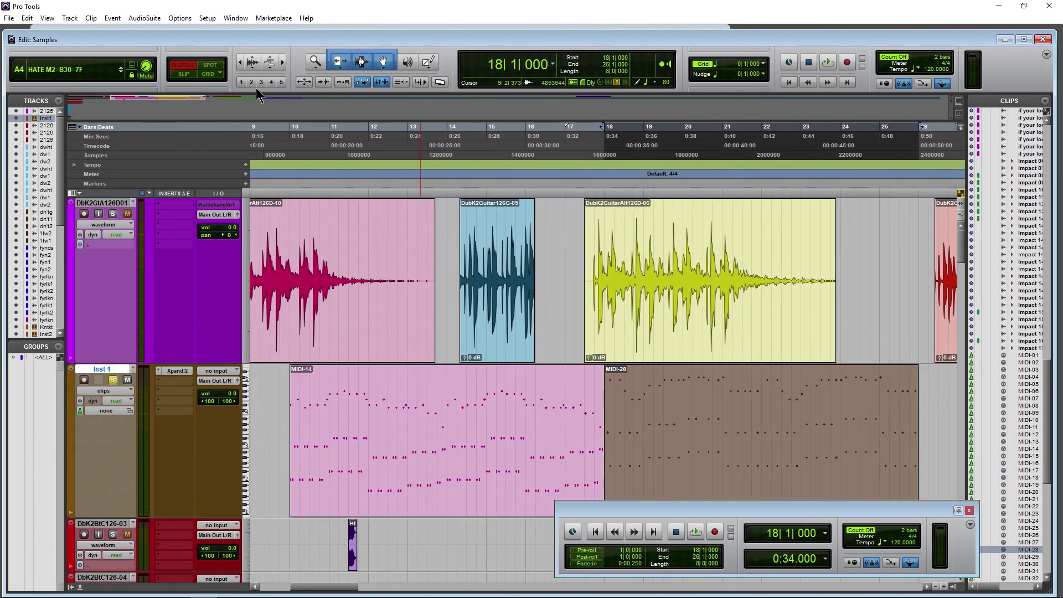
click(506, 313)
click(607, 329)
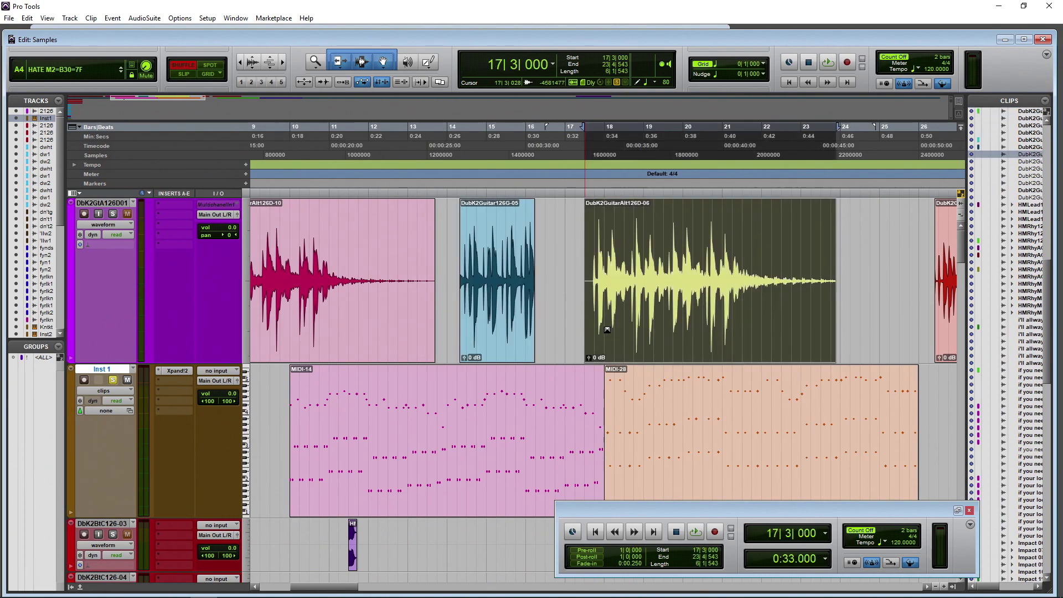
drag(616, 306, 475, 281)
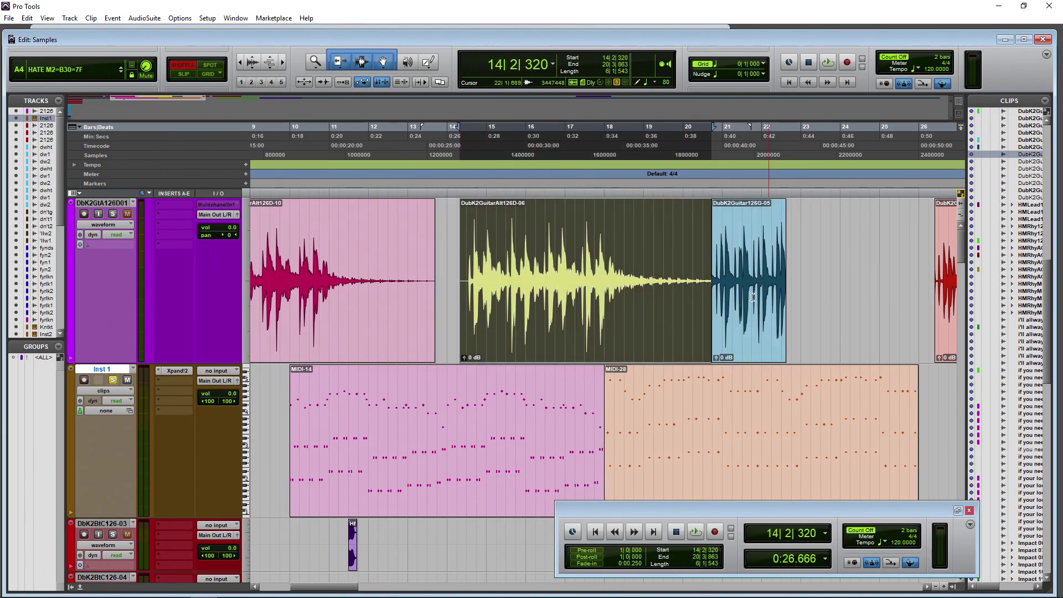
Step: Zoom out to bars 1–61, shuffle MIDI-28 ahead of MIDI-14 and swap MIDI-15 with MIDI-16
click(241, 64)
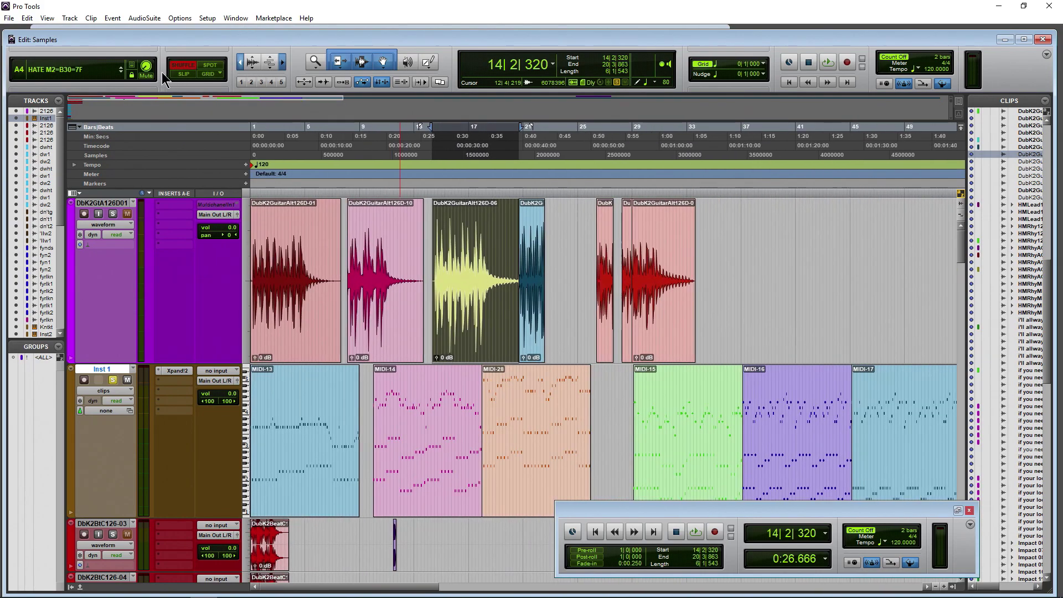
click(241, 64)
click(494, 482)
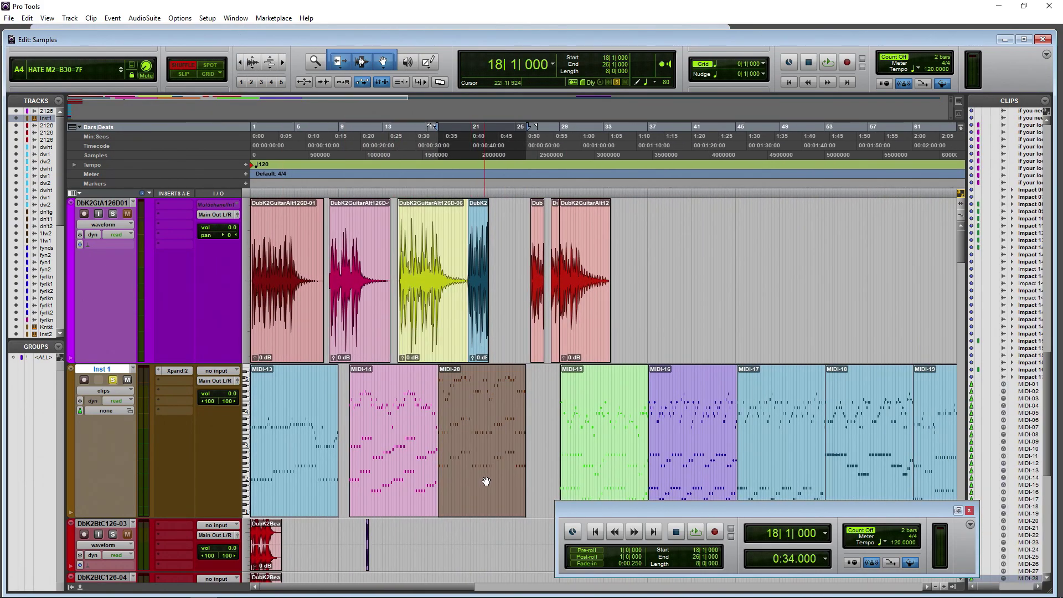
drag(437, 479, 393, 484)
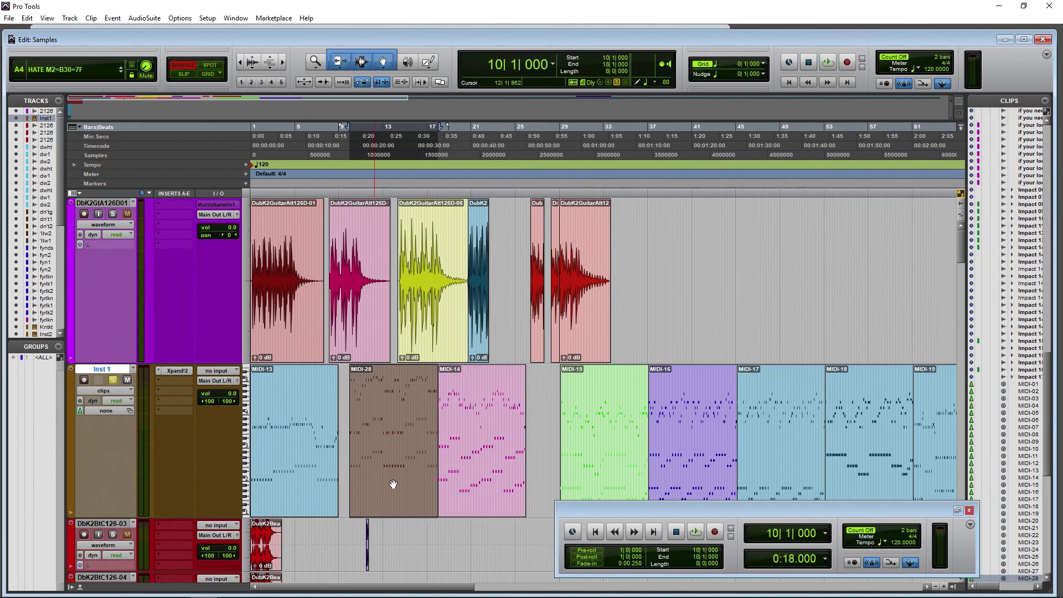
drag(588, 470, 683, 484)
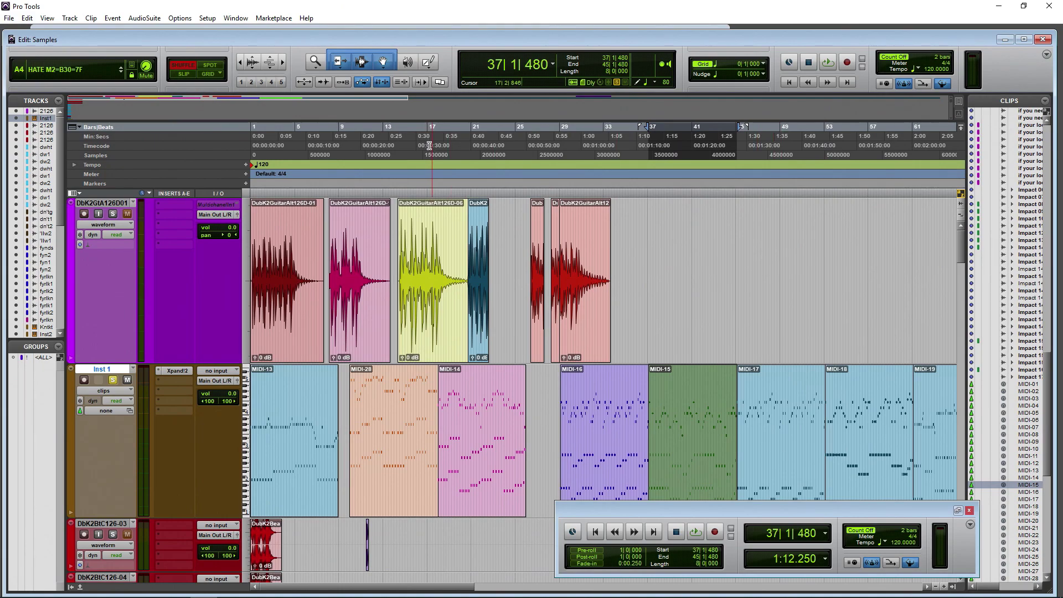
Step: Place the edit cursor at 17|1|841, zoom in around bar 17 and toggle Slip back to Shuffle
click(429, 145)
click(280, 61)
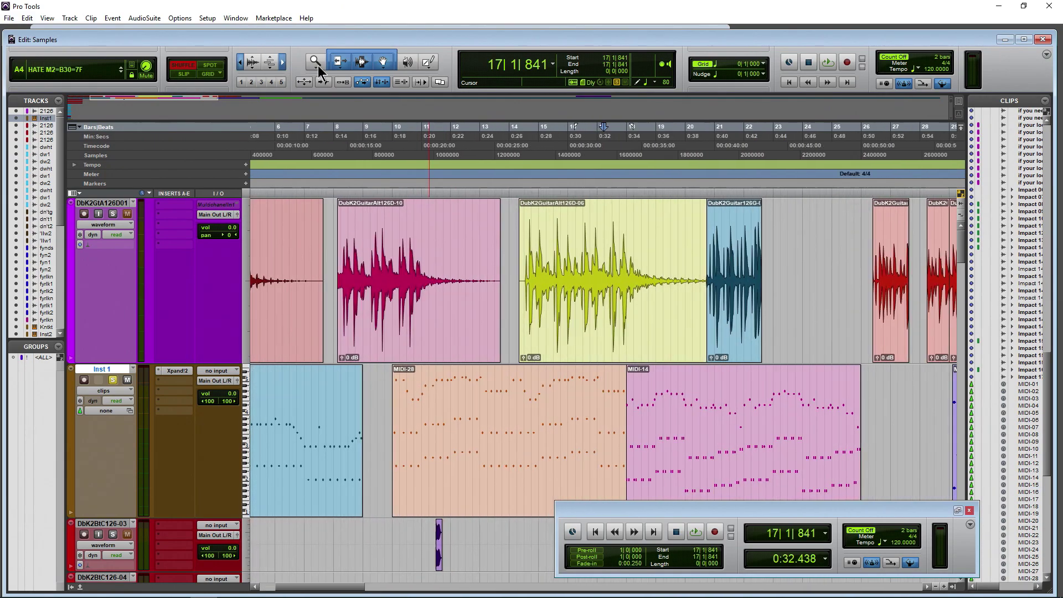
click(184, 74)
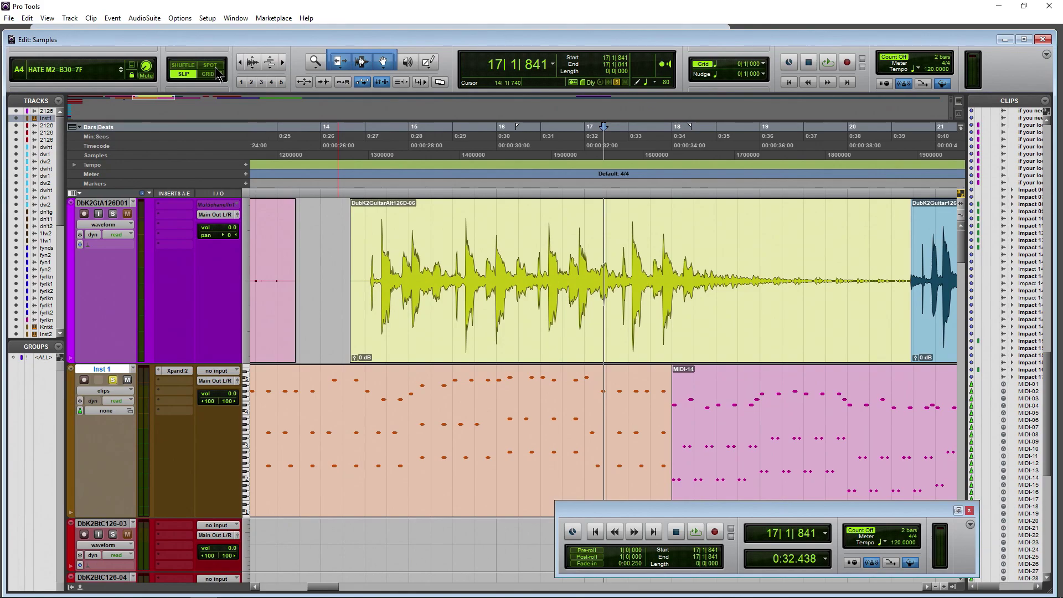
click(183, 65)
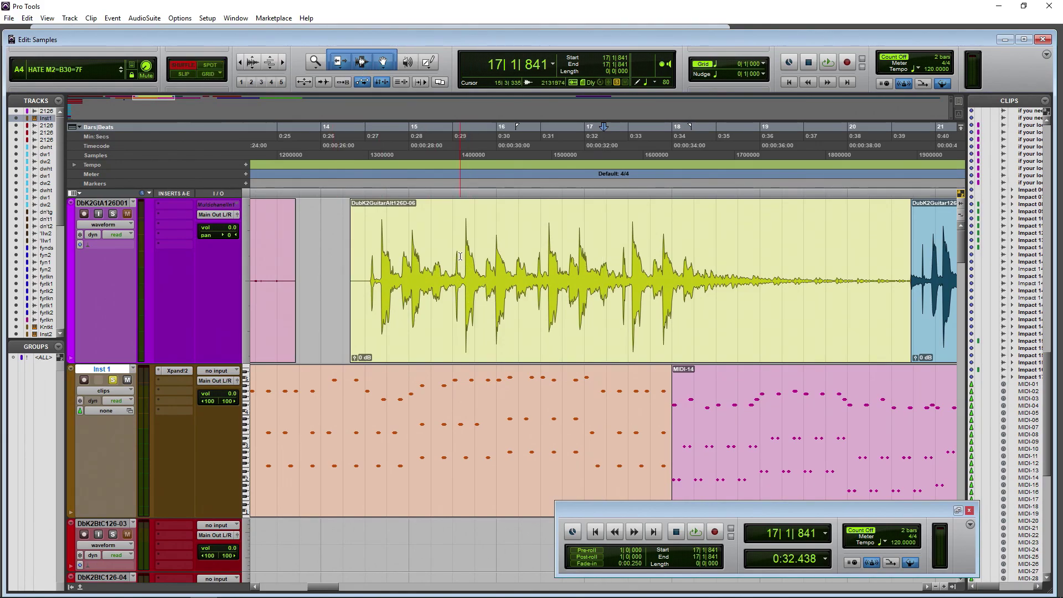
Step: Cut a short range and the tail from 17|4|368 out of the yellow guitar clip, closing the gaps
drag(461, 257, 506, 261)
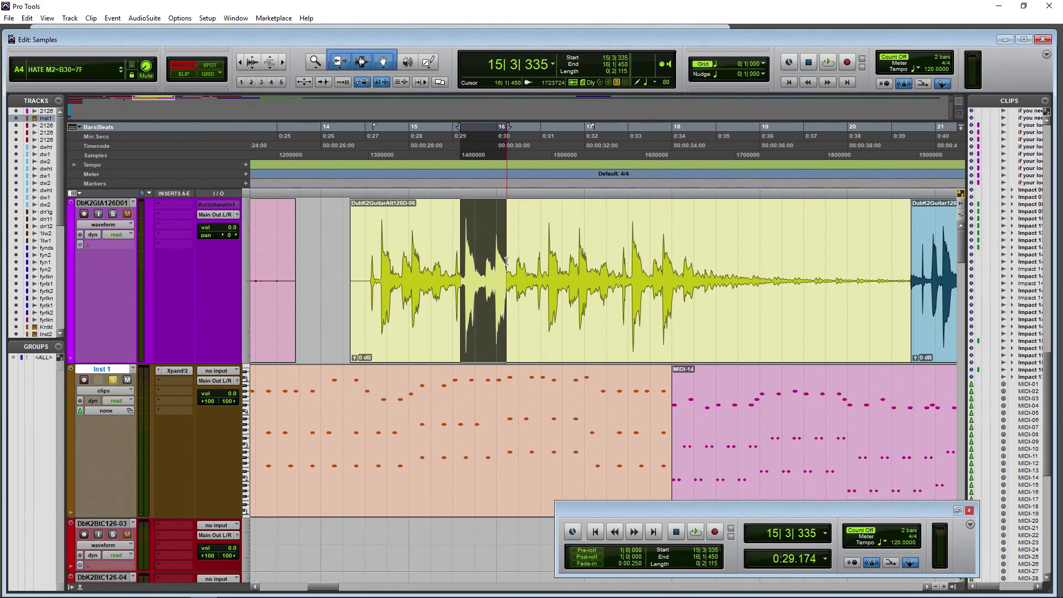
key(Delete)
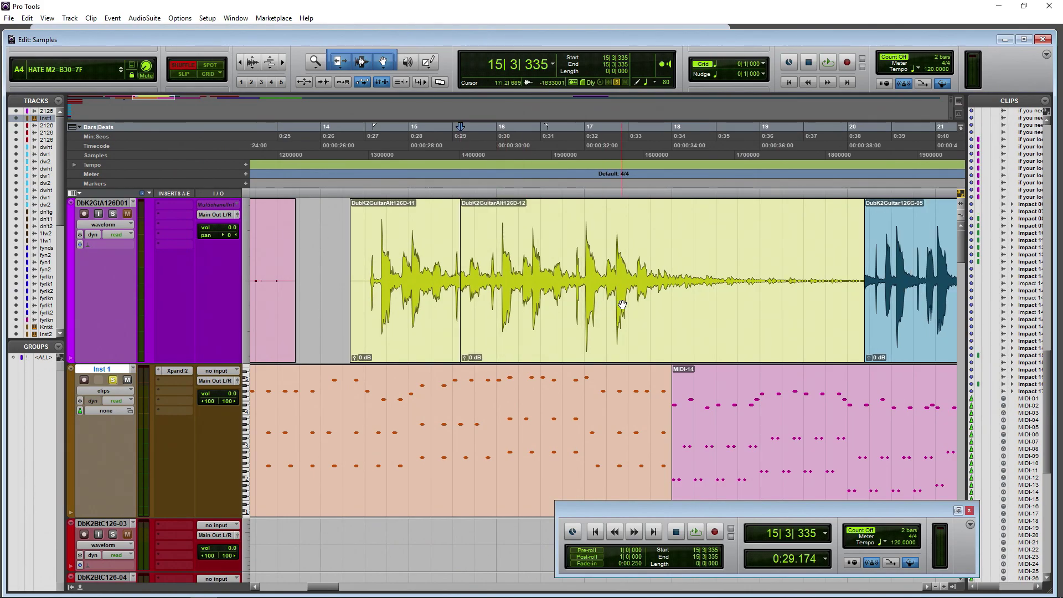
click(600, 302)
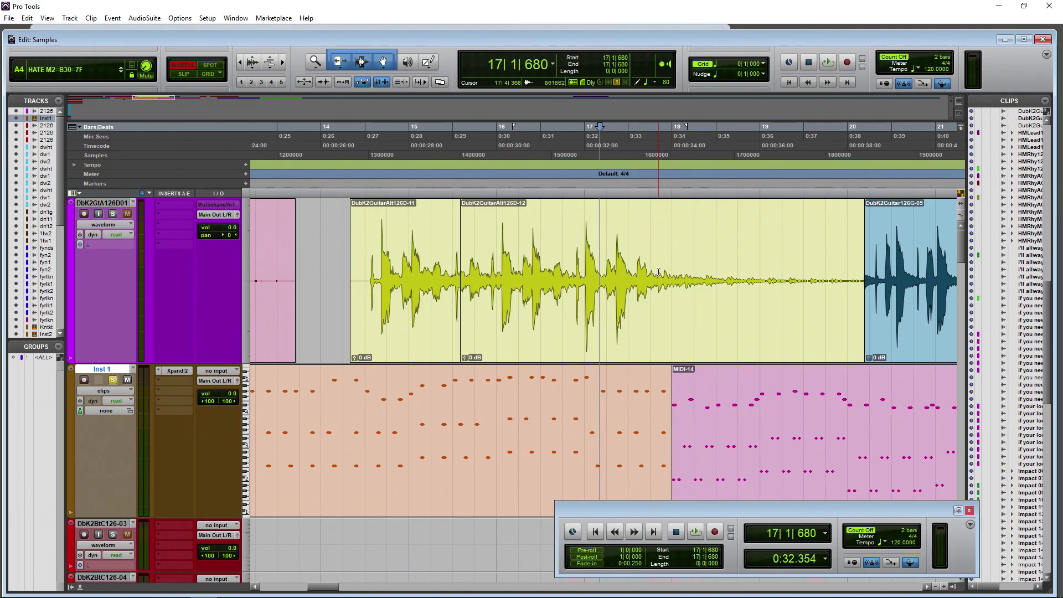
drag(659, 273, 767, 276)
key(Delete)
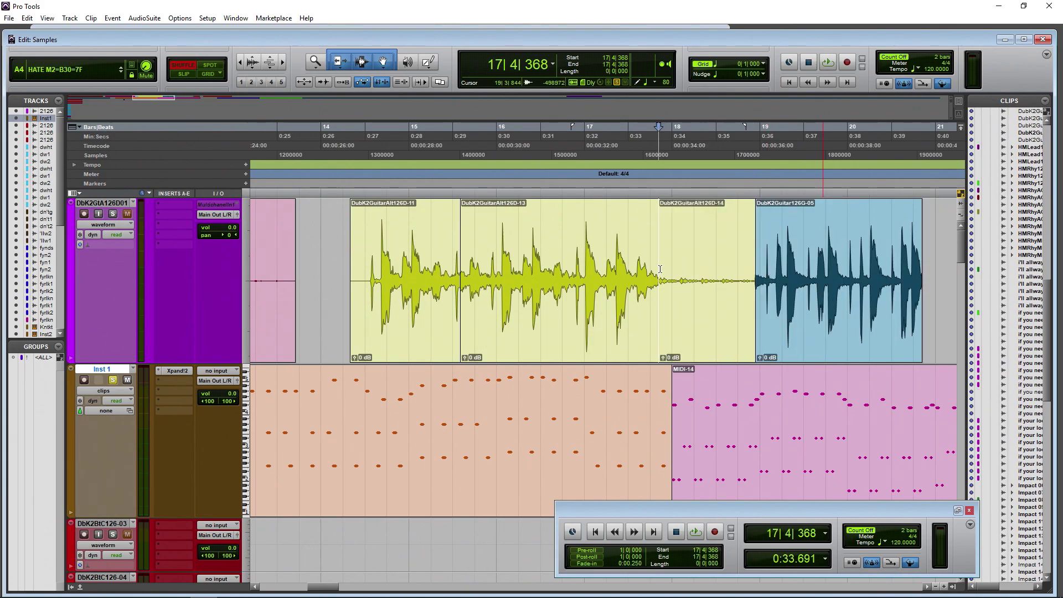
Step: Zoom out to bars 1–43 and delete the opening bars across all tracks, shifting everything left
click(239, 61)
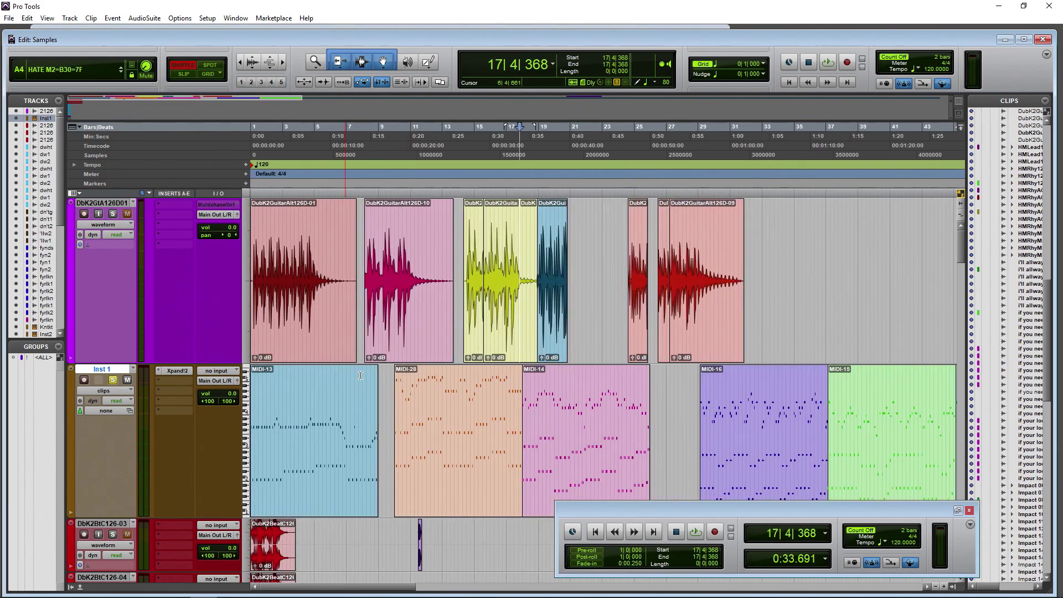
drag(288, 203, 251, 548)
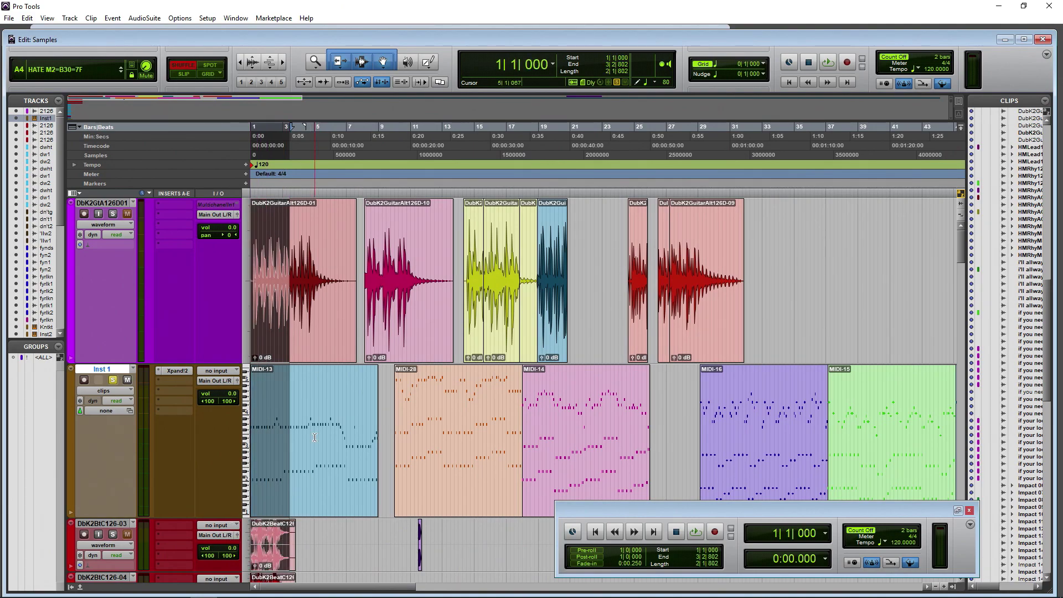
key(Delete)
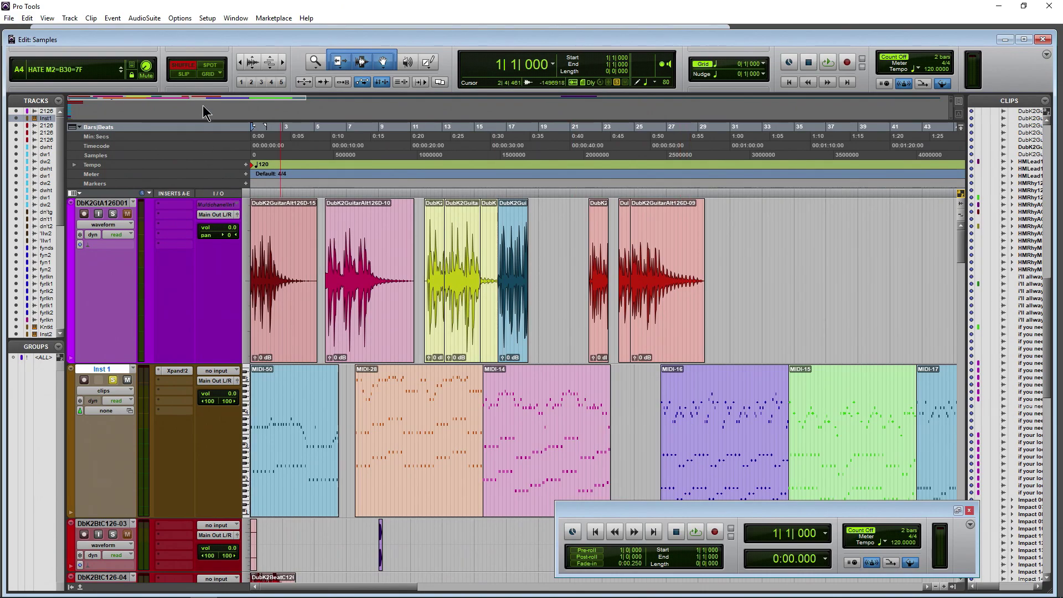
Step: Try Grid mode and Shuffle Lock, delete bars 7–21 in Shuffle, then undo that deletion
click(206, 73)
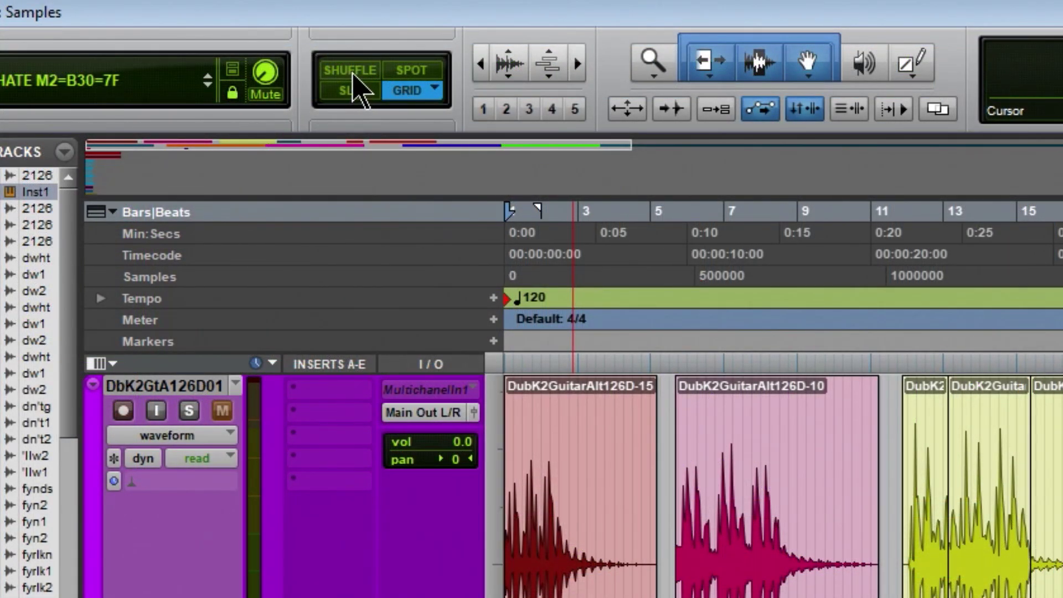
ctrl+click(357, 72)
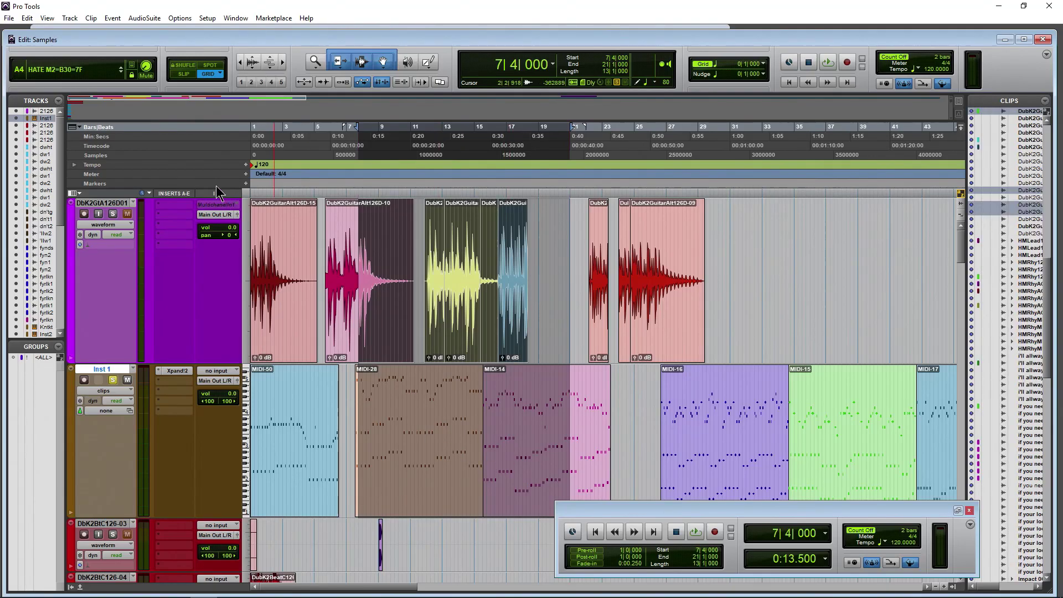
click(180, 66)
key(Delete)
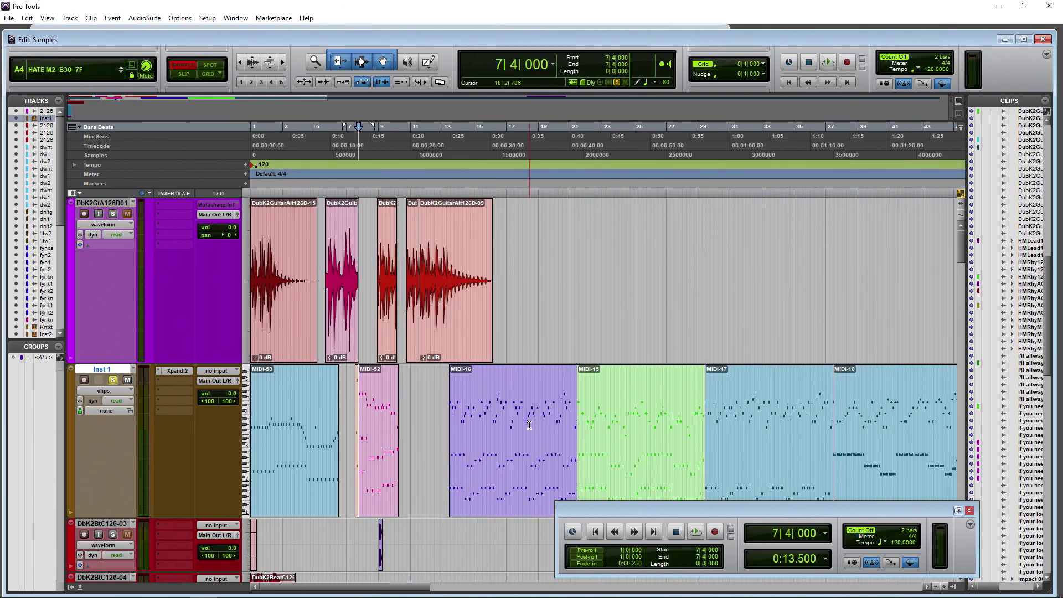
key(ctrl+z)
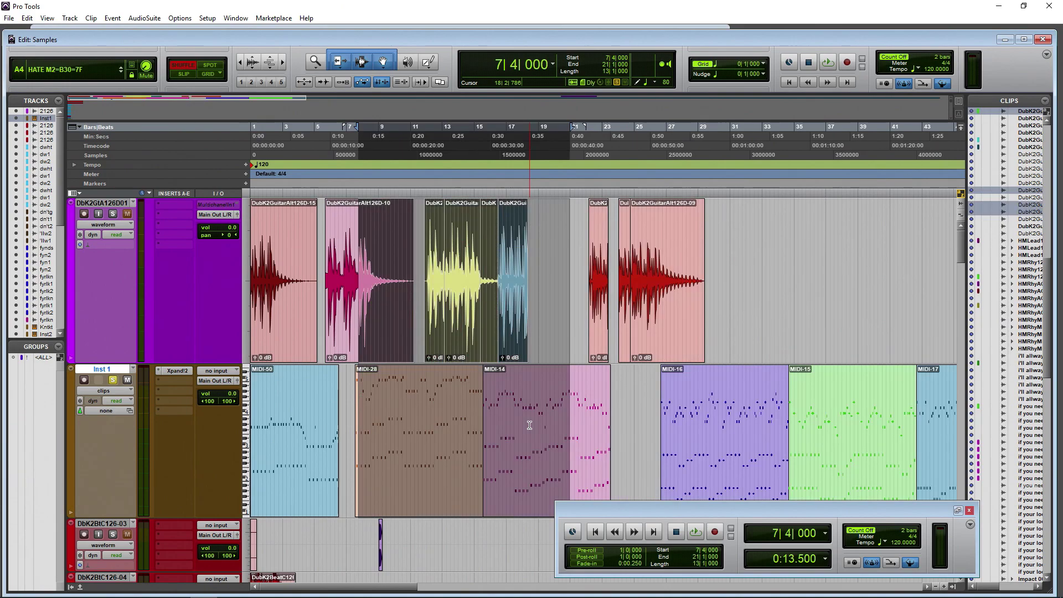
Step: Zoom in around bar 7 and select a range inside the pink DubK2GuitarAlt126D-10 clip from 6|4|298
click(355, 314)
click(351, 251)
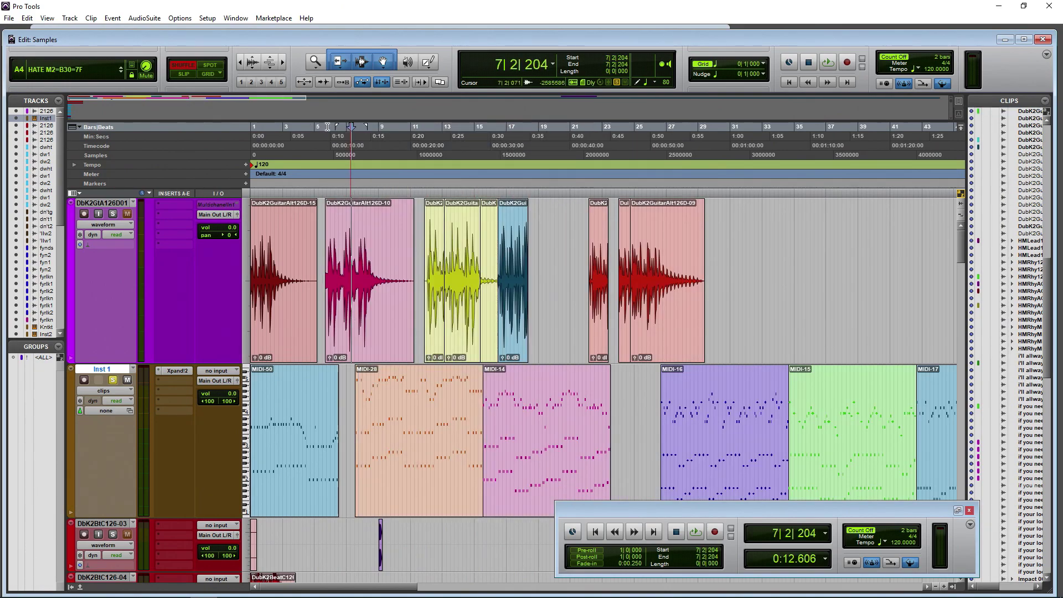
click(282, 64)
click(282, 64)
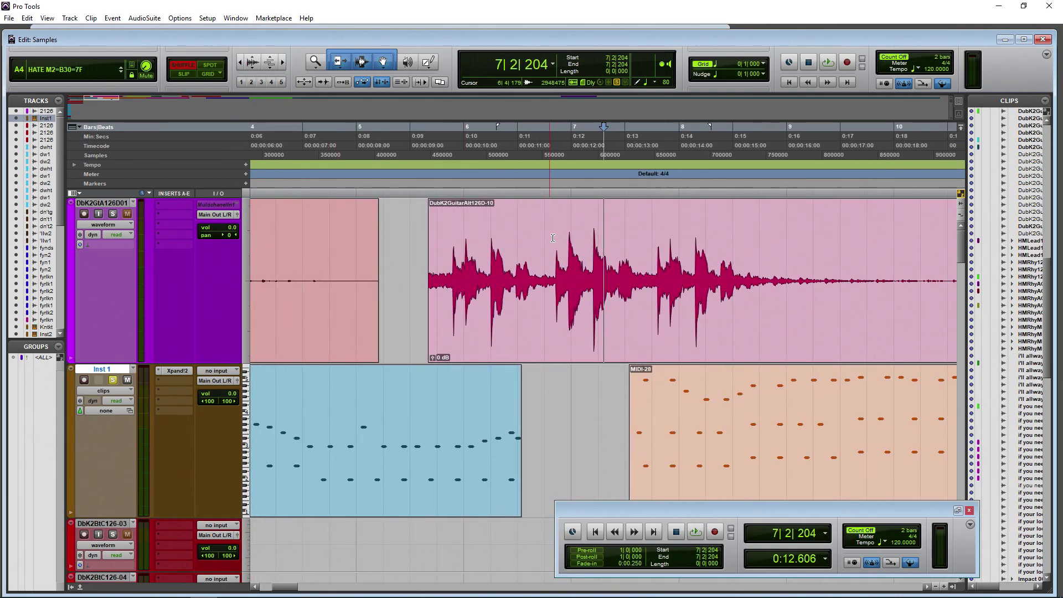
drag(554, 275, 802, 275)
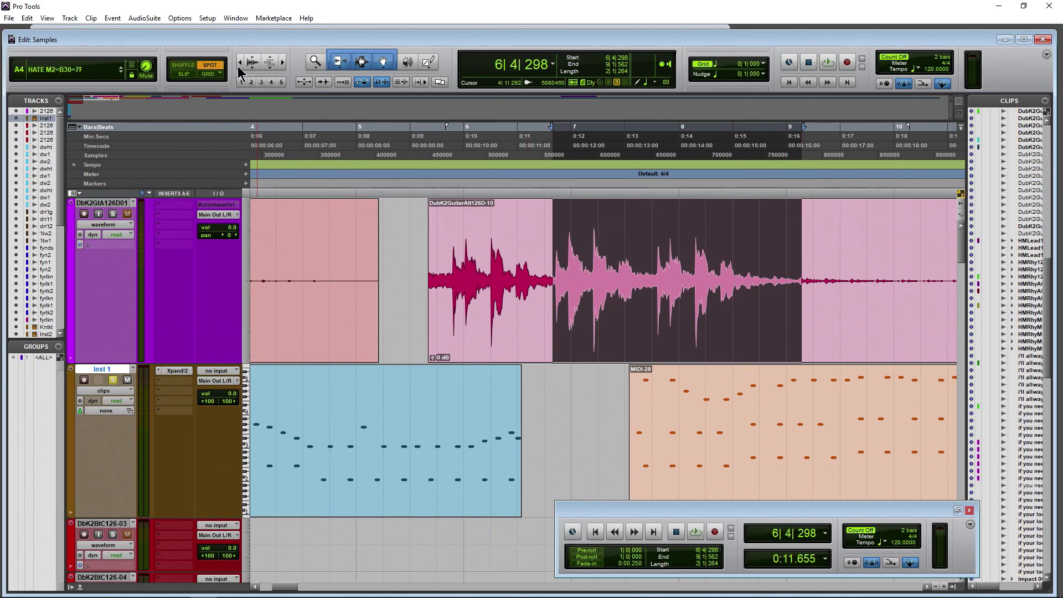
Step: Zoom out to bars 1–29 and spot the yellow guitar clip to start at 14|1|000
click(240, 62)
click(240, 62)
click(240, 61)
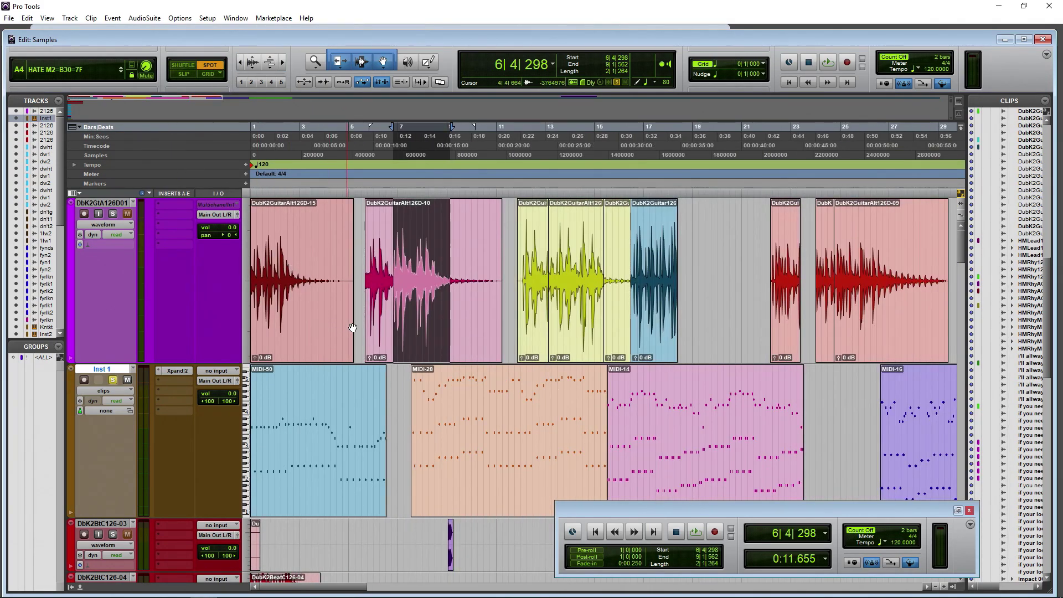
click(531, 321)
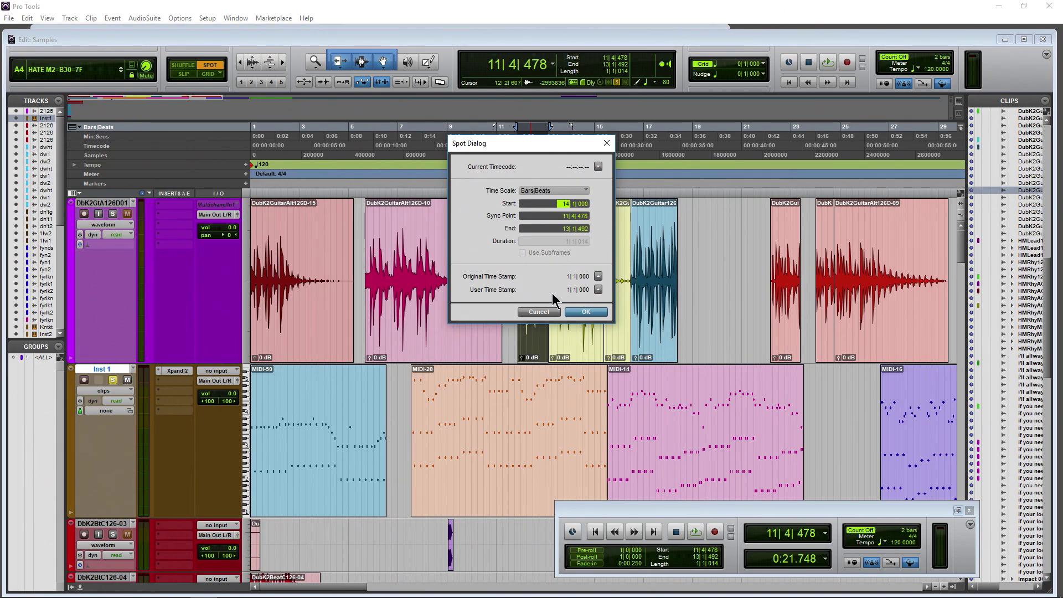
click(586, 313)
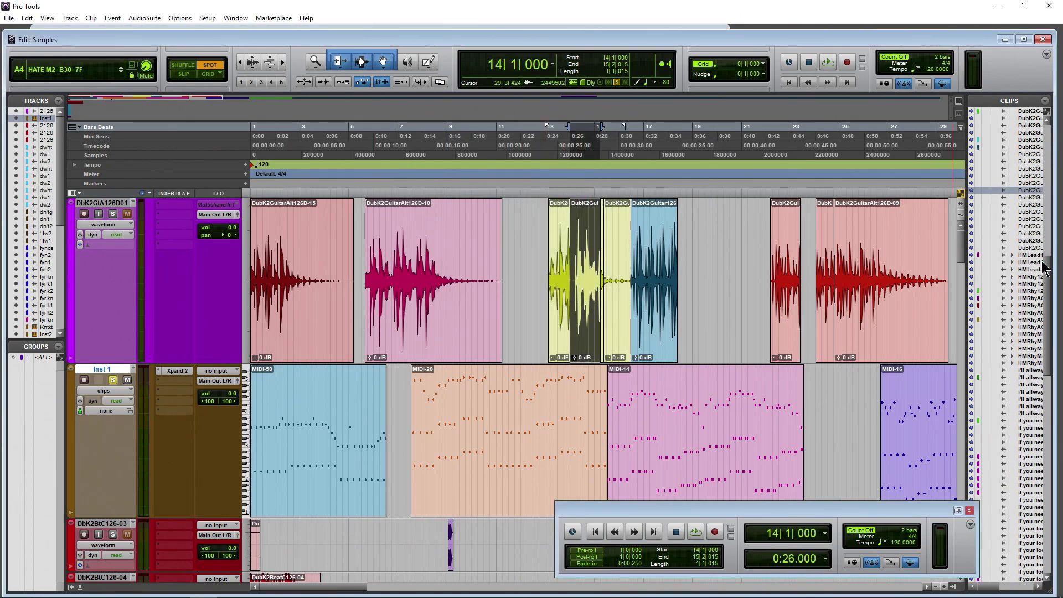
Step: Spot the HMLead1 clip from the Clips list onto DbK2BtC126-04 at 90|1|000
click(240, 62)
scroll(396, 363, down, 5)
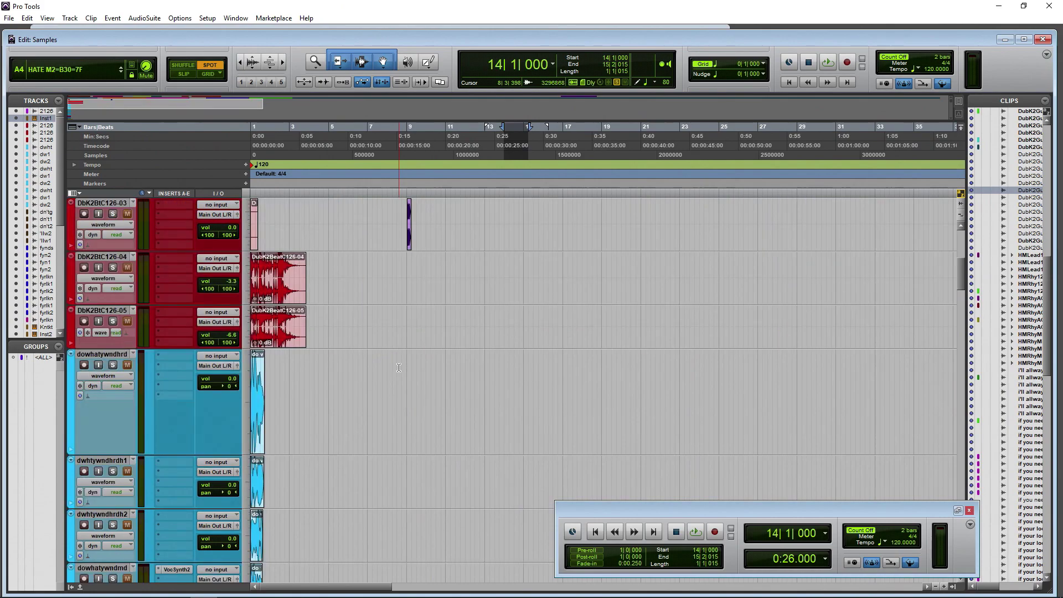
click(1029, 256)
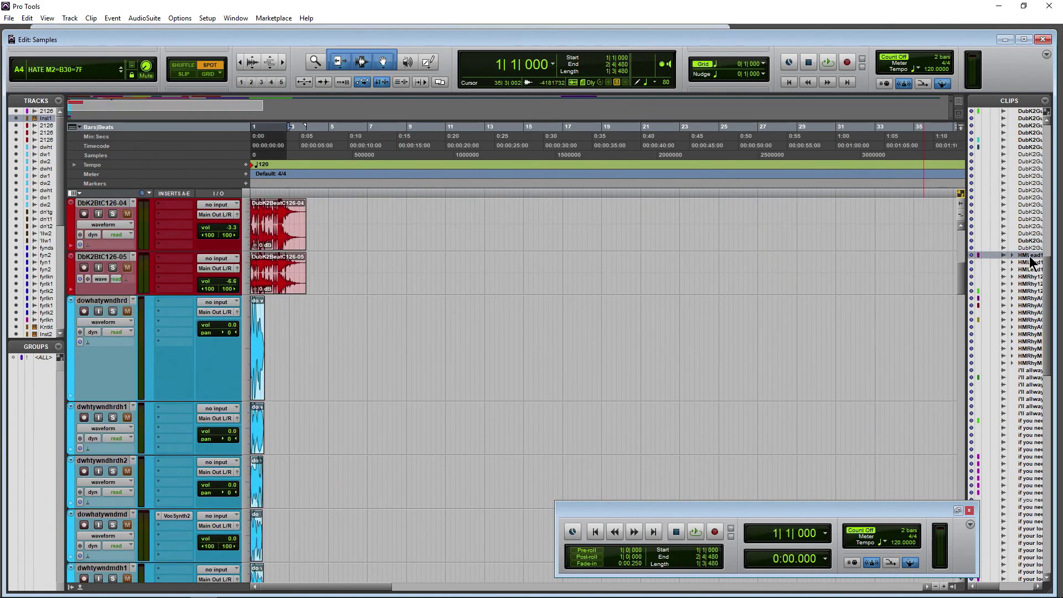
drag(1031, 262, 472, 235)
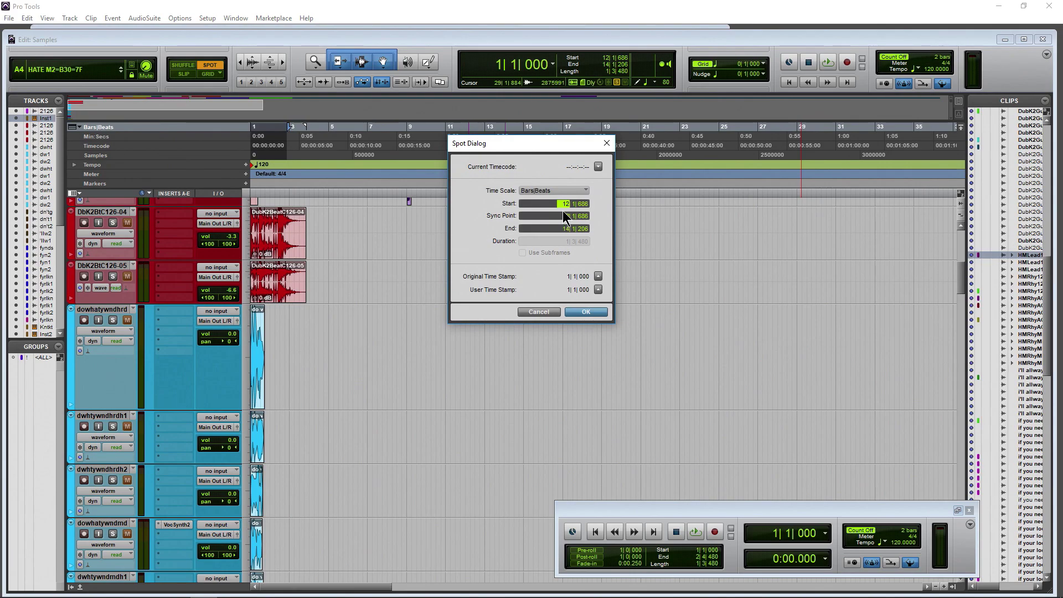
click(584, 313)
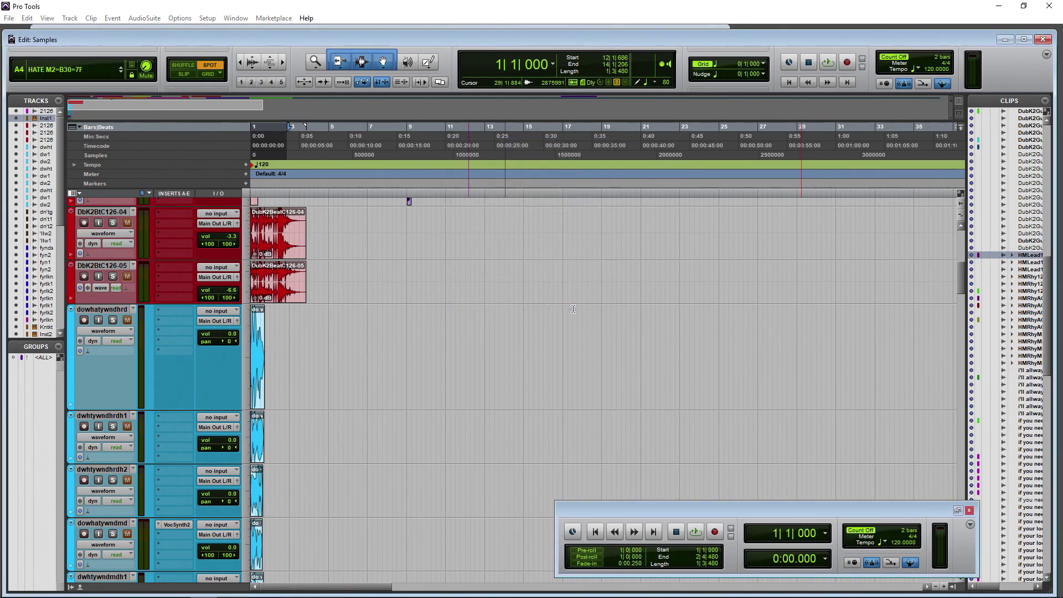
Step: Zoom far out to check the clip at bar 90, then return to the session start and zoom in
click(240, 65)
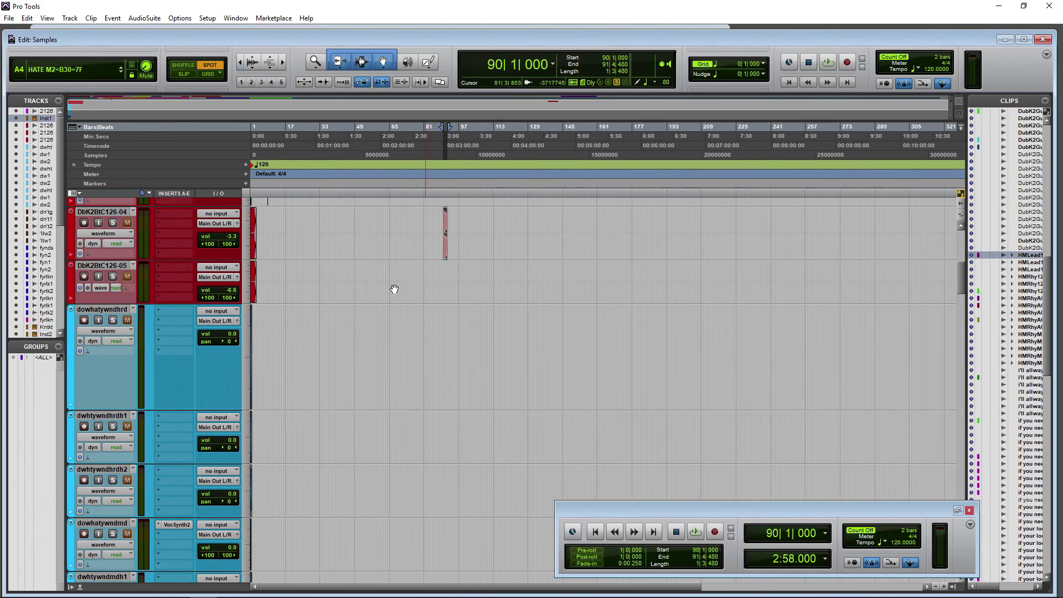
key(Return)
click(284, 66)
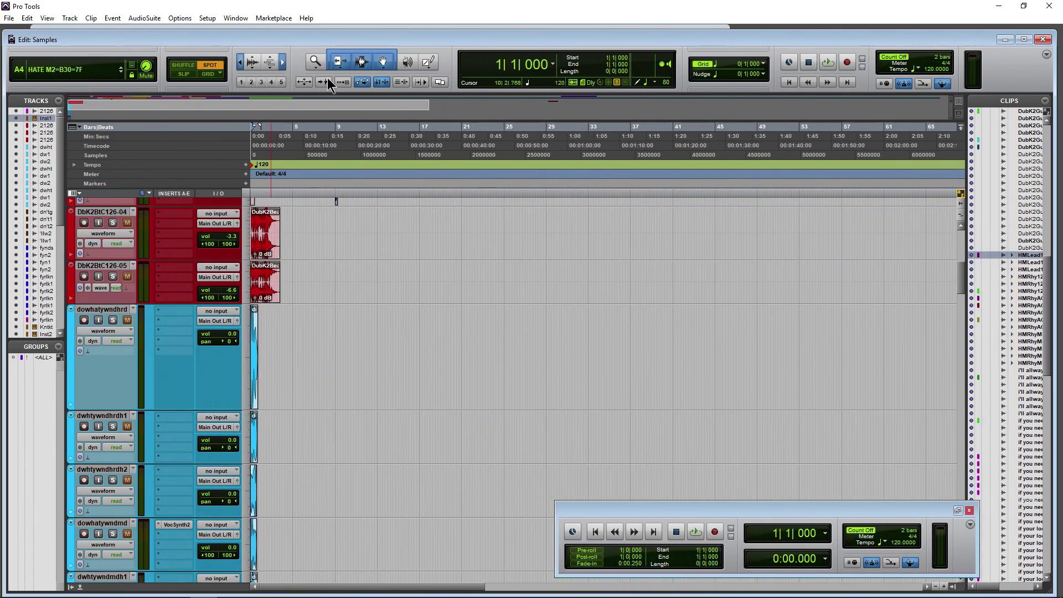
scroll(392, 424, up, 5)
Step: Select the whole pink DubK2GuitarAlt126D-10 clip and zoom the timeline out
click(543, 303)
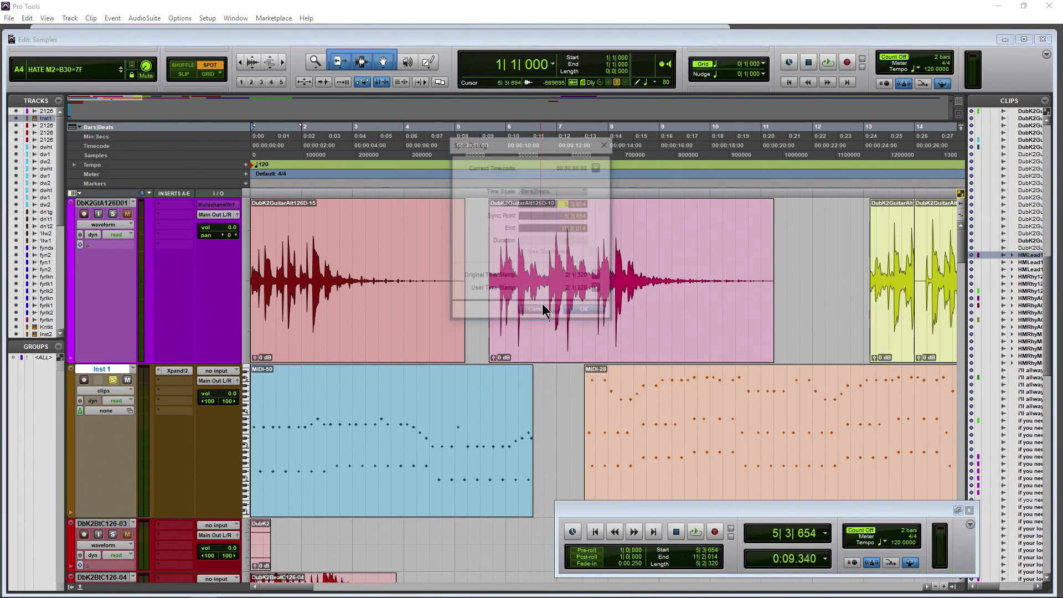
drag(545, 252, 587, 256)
double_click(587, 256)
key(ctrl+[)
Step: In Slip mode, slide the pink clip later to about 6|1|636, then open MIDI-28 in the MIDI Editor
click(186, 74)
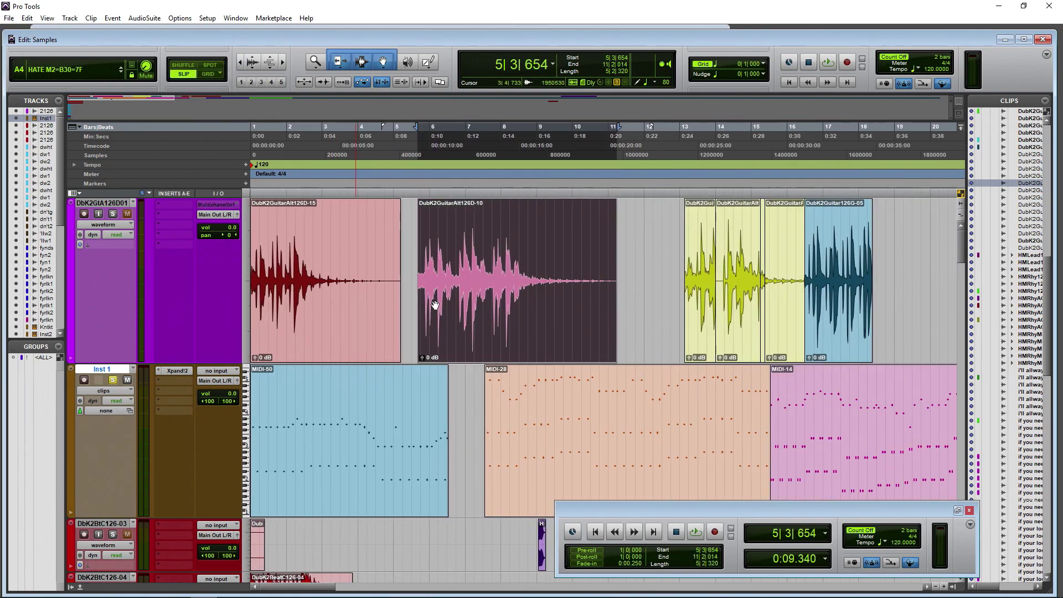
drag(475, 300, 491, 274)
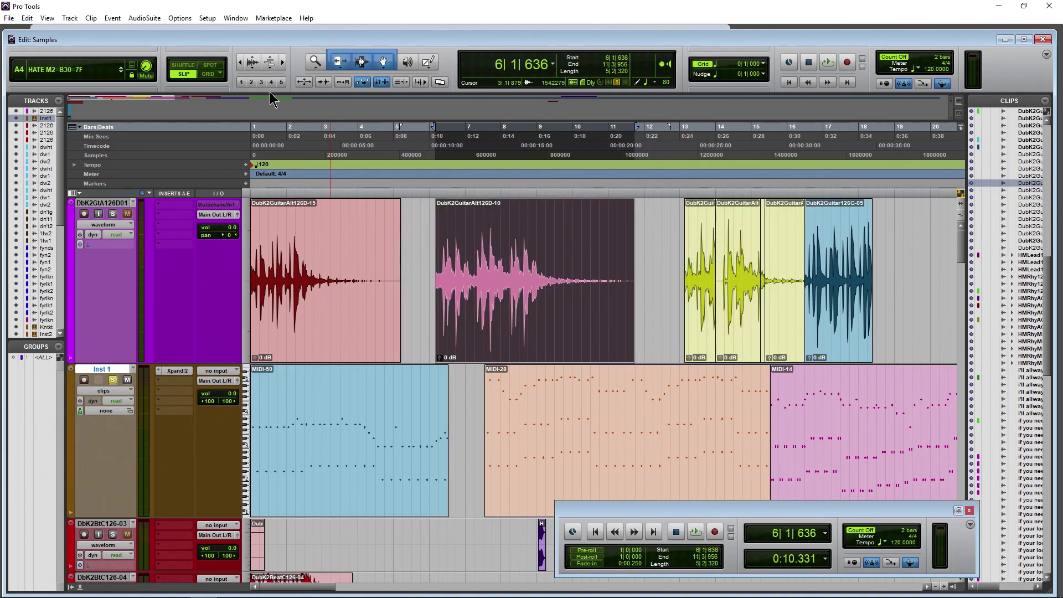
double_click(577, 475)
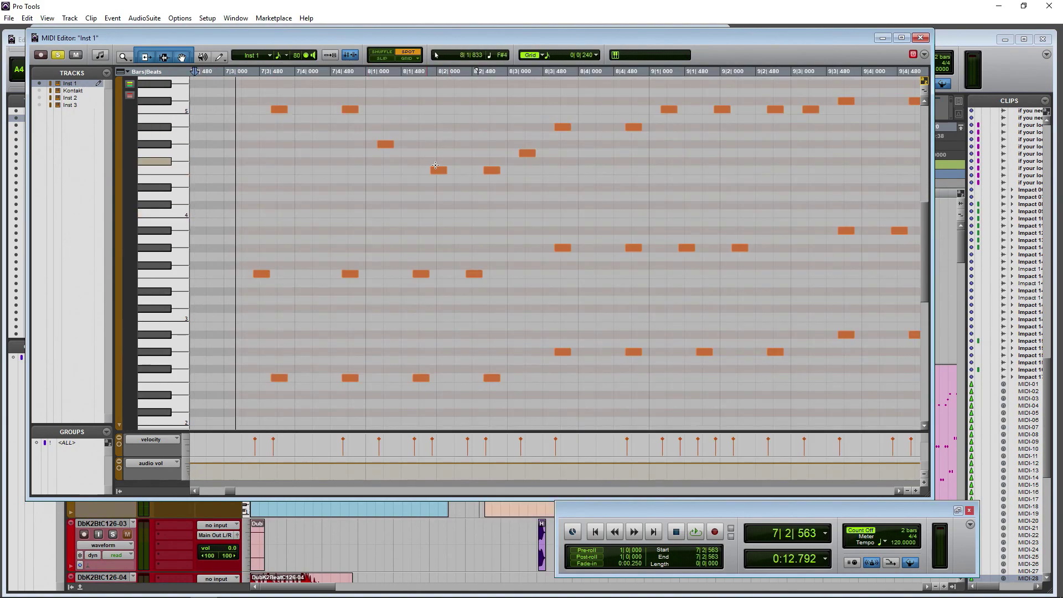
Step: In the MIDI Editor, slip one Inst 1 note earlier to 8|1|720, then close the editor
click(437, 171)
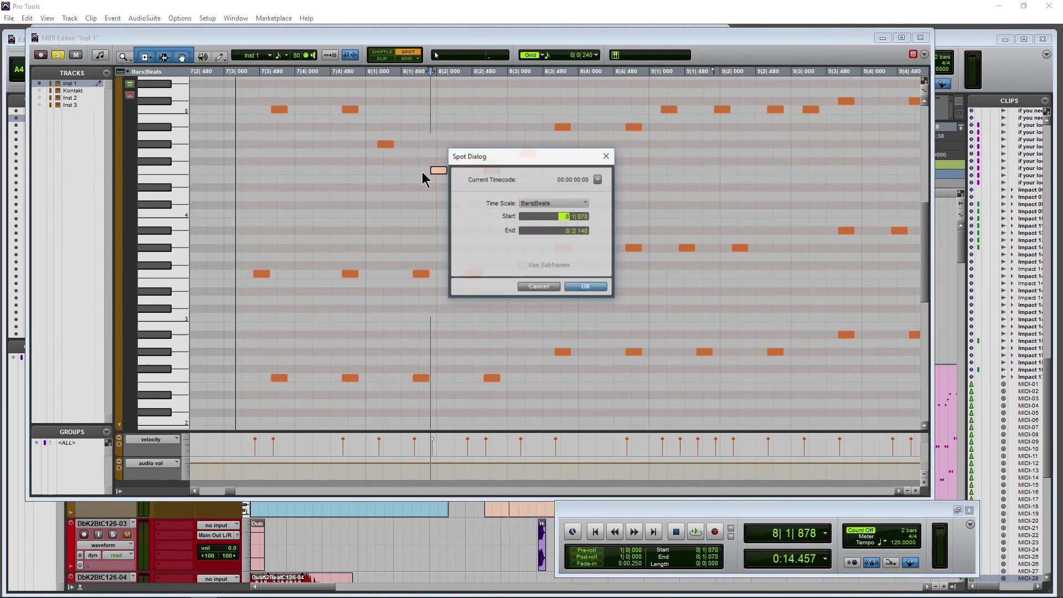
click(546, 288)
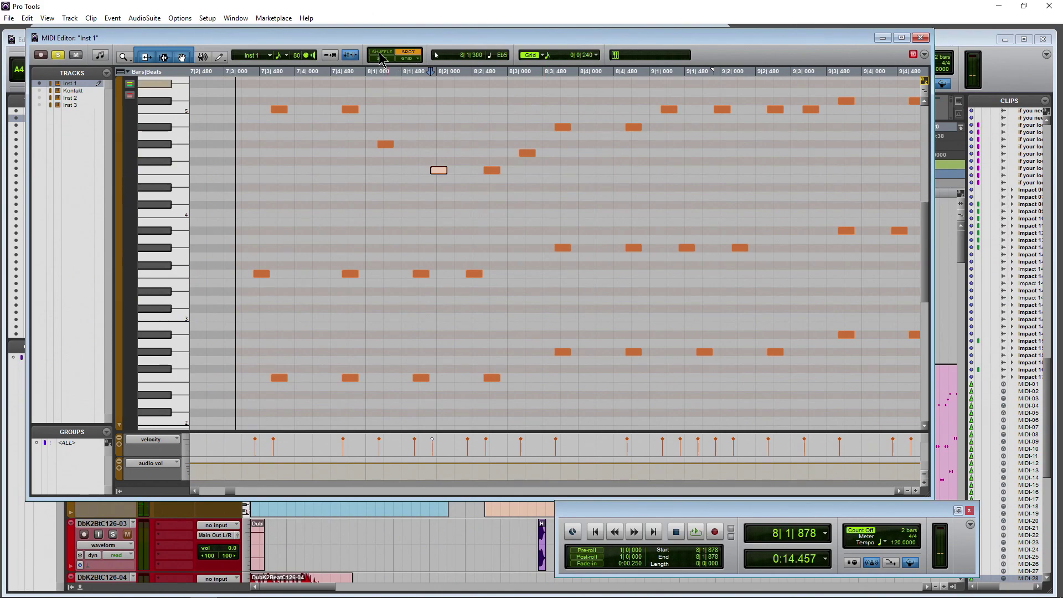
click(384, 58)
mouse_move(443, 171)
mouse_down()
mouse_move(391, 179)
mouse_move(456, 170)
mouse_move(379, 171)
mouse_move(428, 172)
mouse_up()
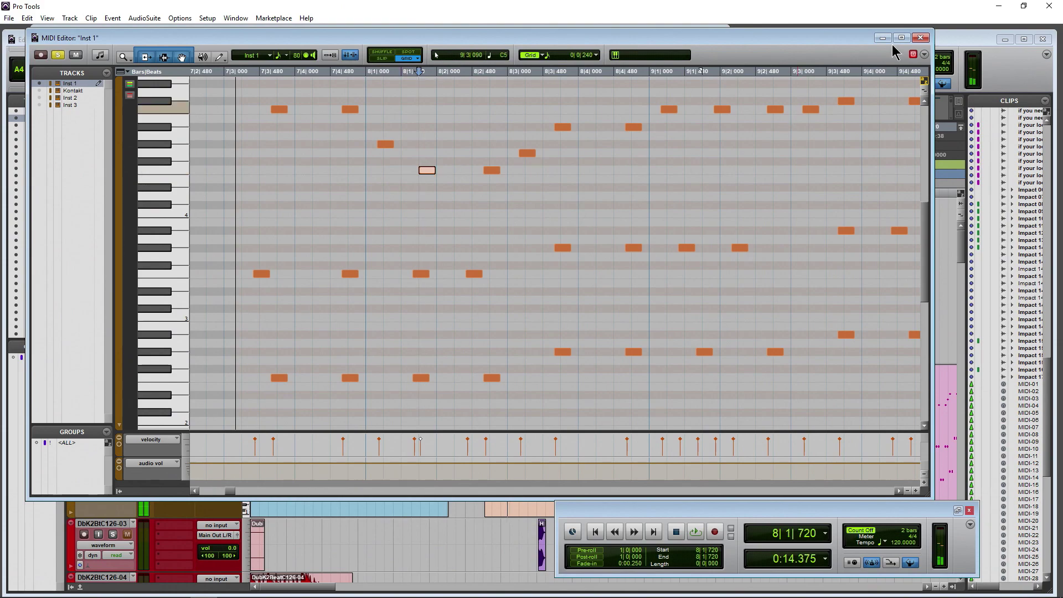
click(920, 38)
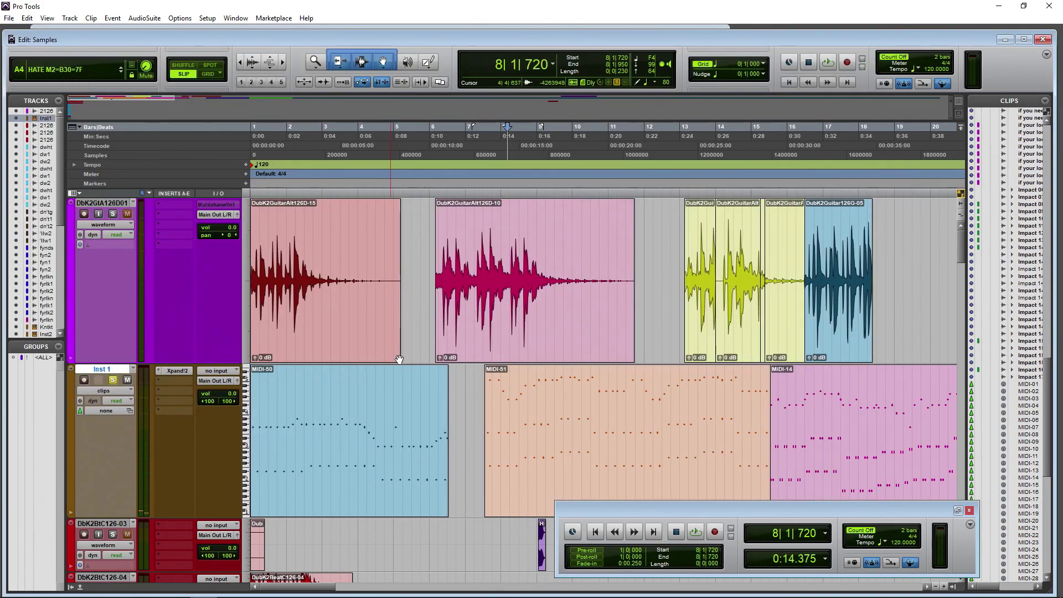
Step: Move MIDI-51 to 6|4|958 and delete a range from the pink guitar clip, splitting it in two
drag(565, 458, 547, 461)
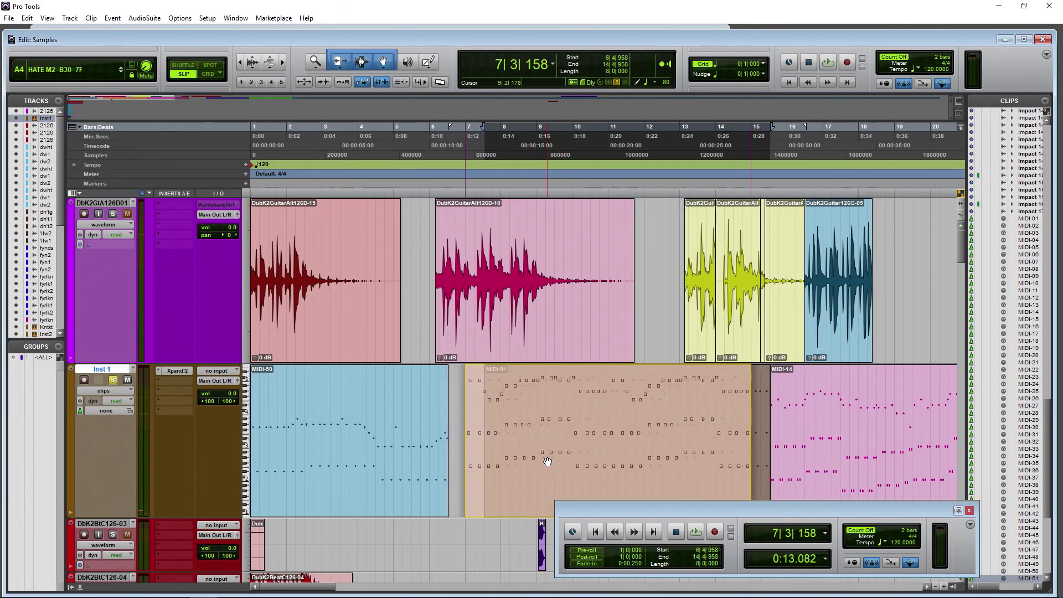
double_click(462, 256)
drag(470, 271, 510, 286)
key(Delete)
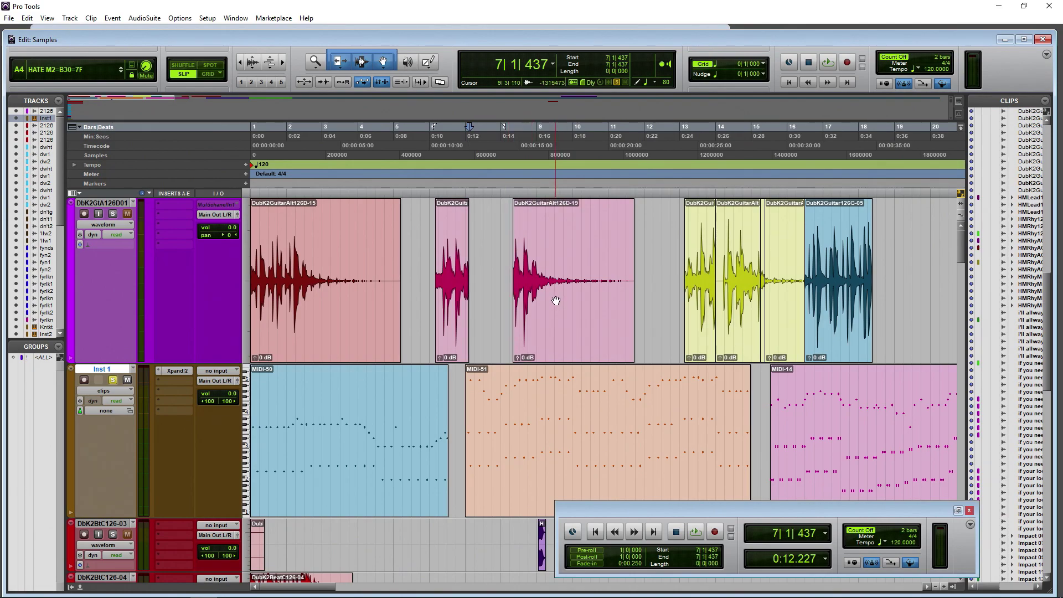
Step: Slide DubK2GuitarAlt126D-19 earlier to 7|1|927 and trim its start slightly later
drag(556, 300, 521, 335)
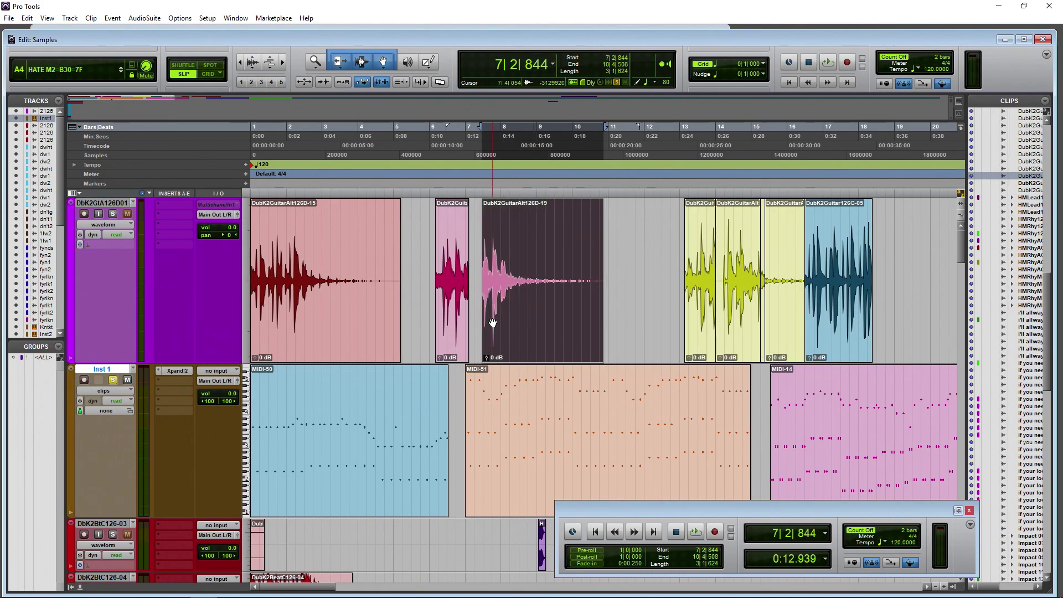
key(ctrl+])
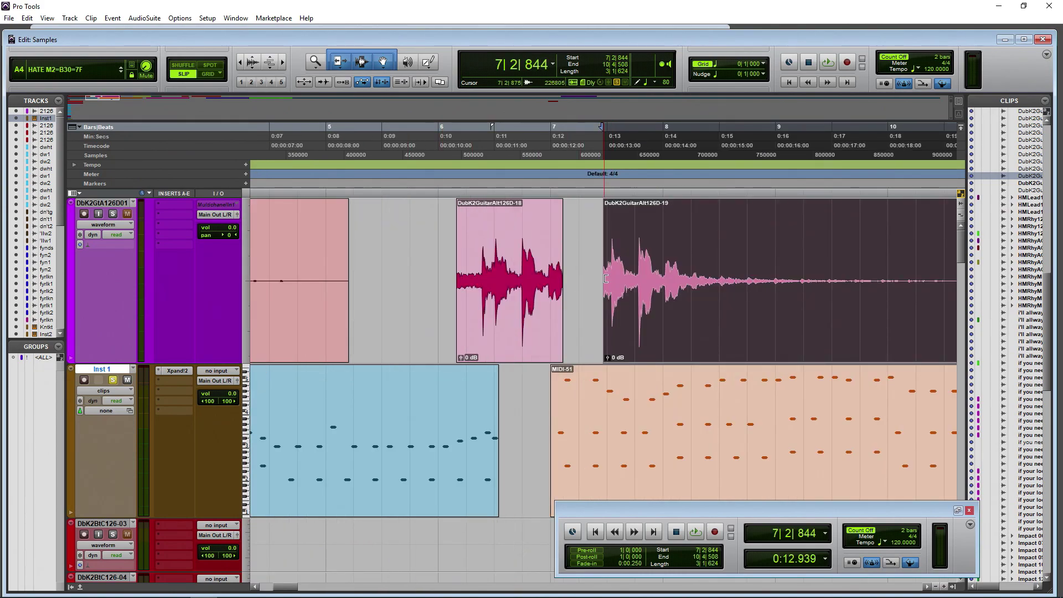
drag(605, 278, 578, 277)
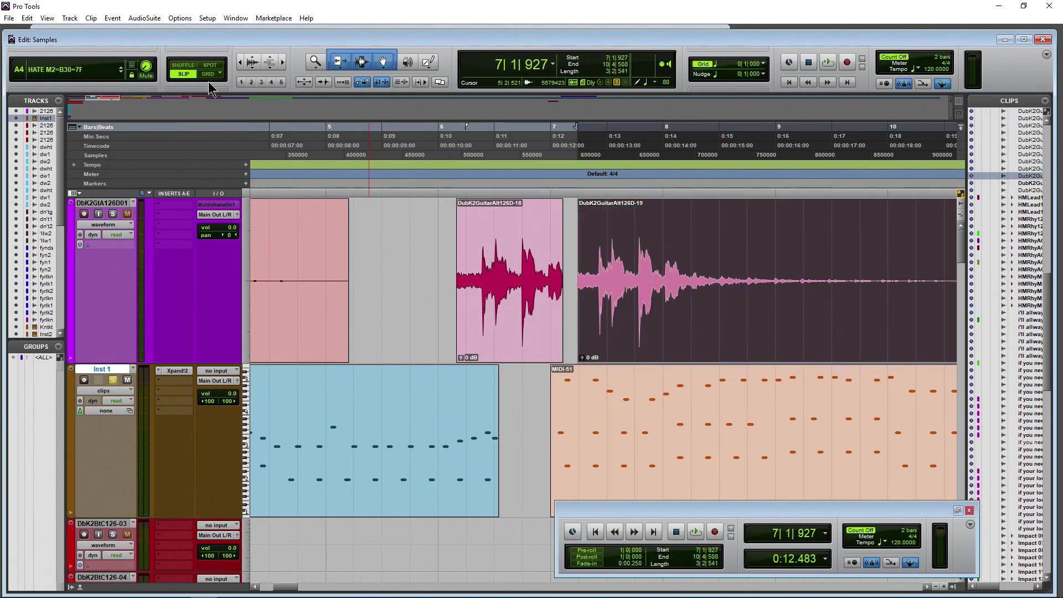
Step: In Grid mode with a 1-bar grid, trim DubK2GuitarAlt126D-19's start onto bar 8
key(F4)
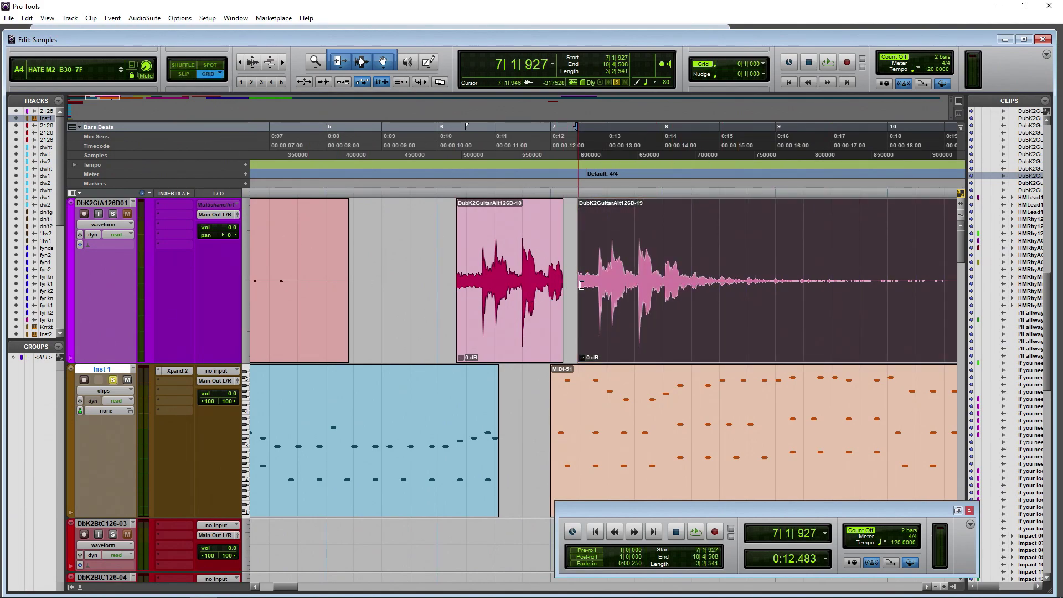
drag(581, 286, 620, 284)
click(716, 70)
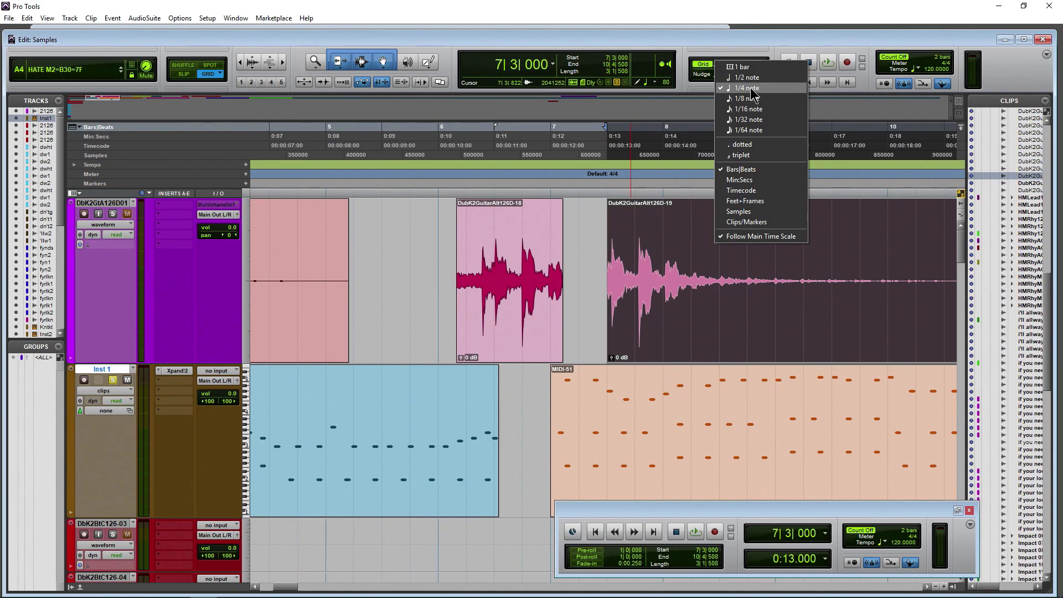
click(741, 66)
drag(609, 280, 684, 268)
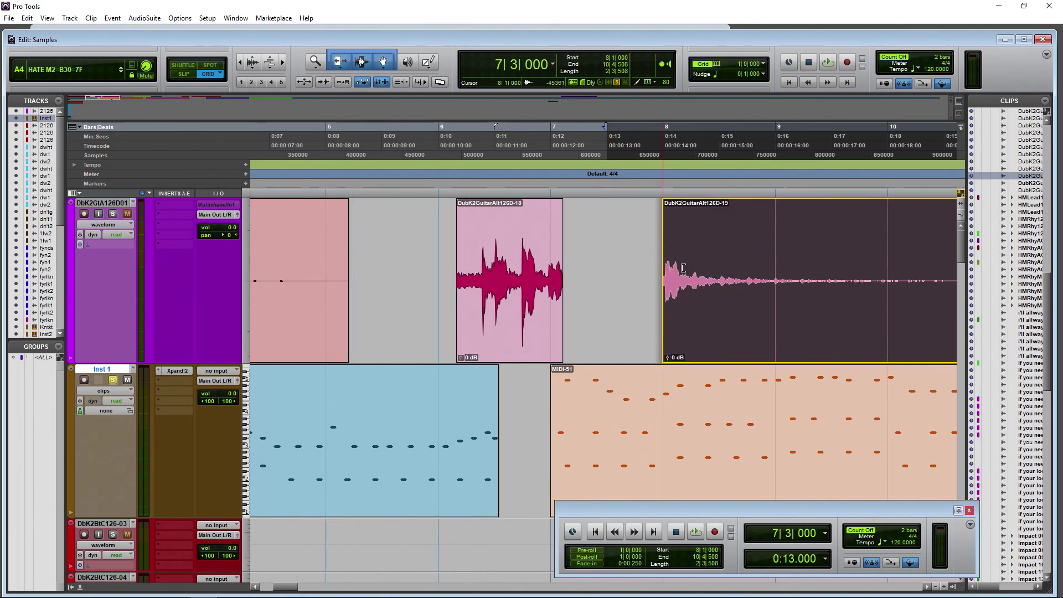
Step: Move the blue guitar clip so it starts at 18|1|000
key(alt+a)
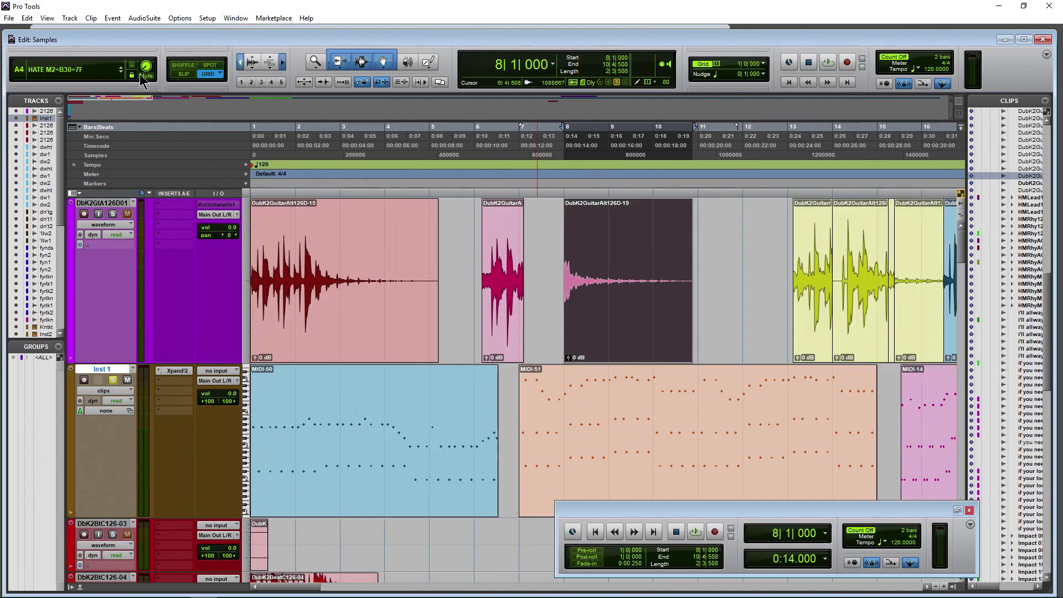
drag(657, 308, 739, 306)
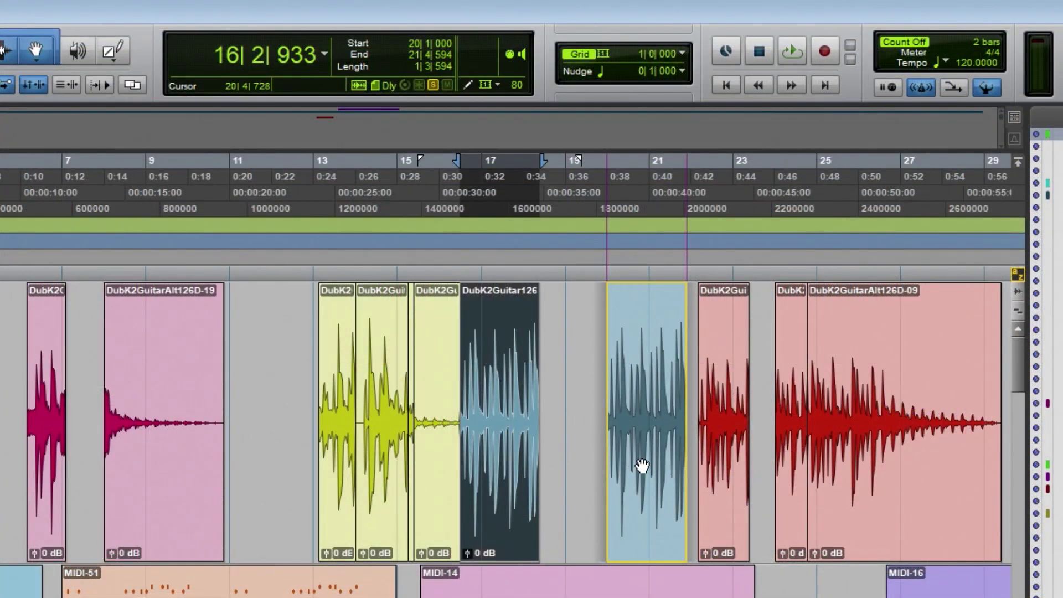
drag(643, 465, 550, 346)
Step: Set the grid value to 1/4 note
click(582, 56)
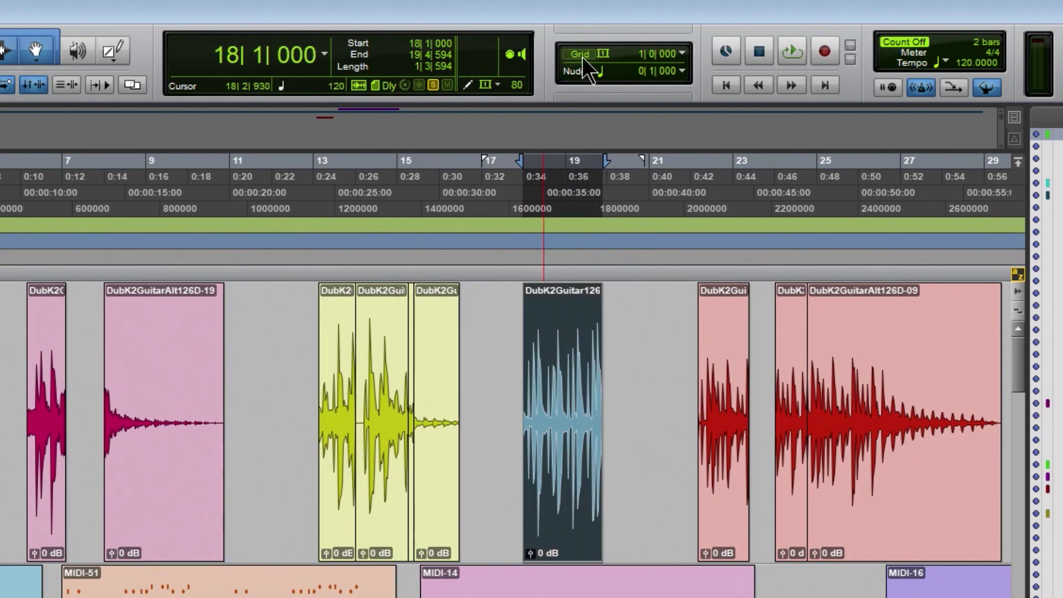
click(583, 56)
click(606, 51)
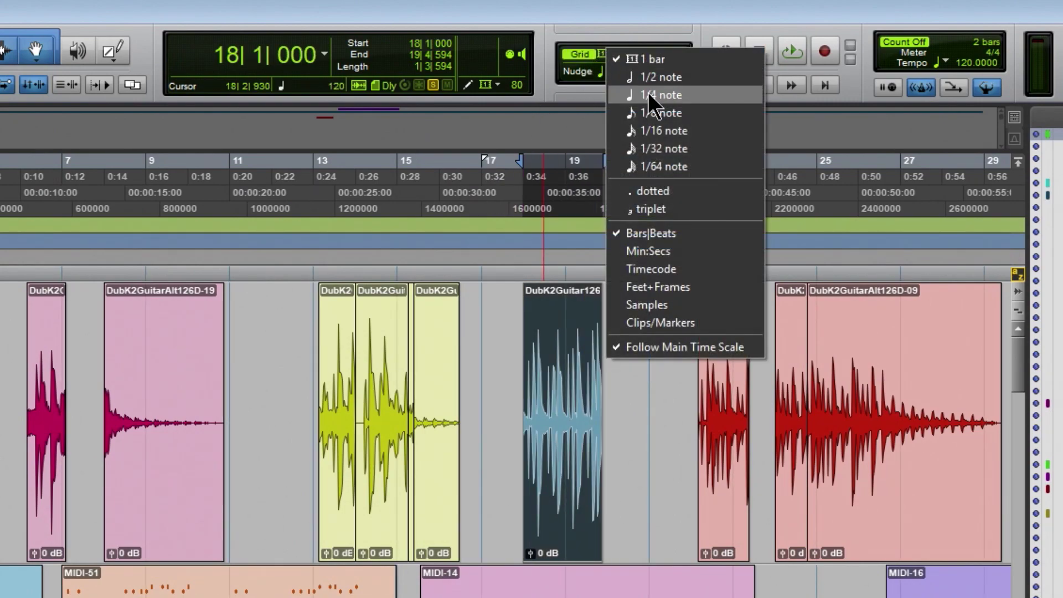
click(672, 109)
Step: Trim and shift DubK2Guitar126G-06 to span 17|1|355 through 18|2|285
drag(570, 497, 536, 471)
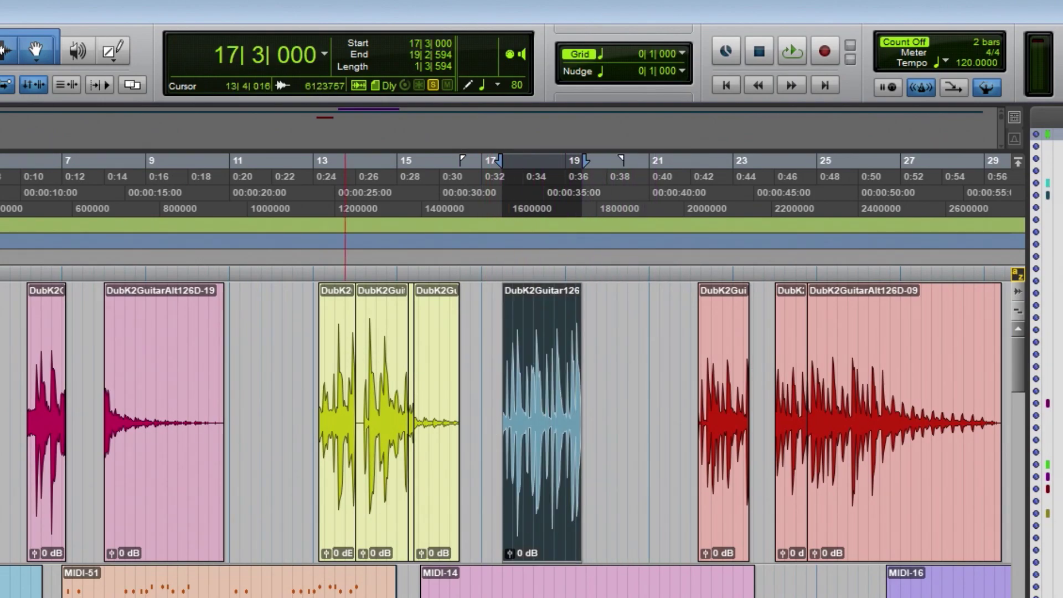
key(ctrl+])
key(ctrl+])
key(ctrl+])
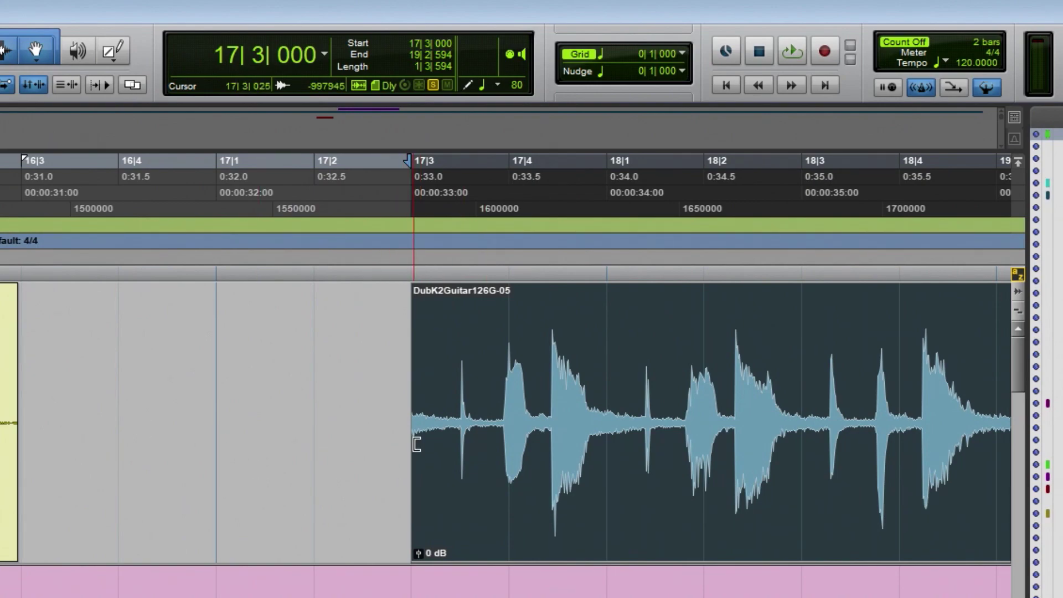
drag(417, 441, 306, 426)
drag(886, 454, 485, 459)
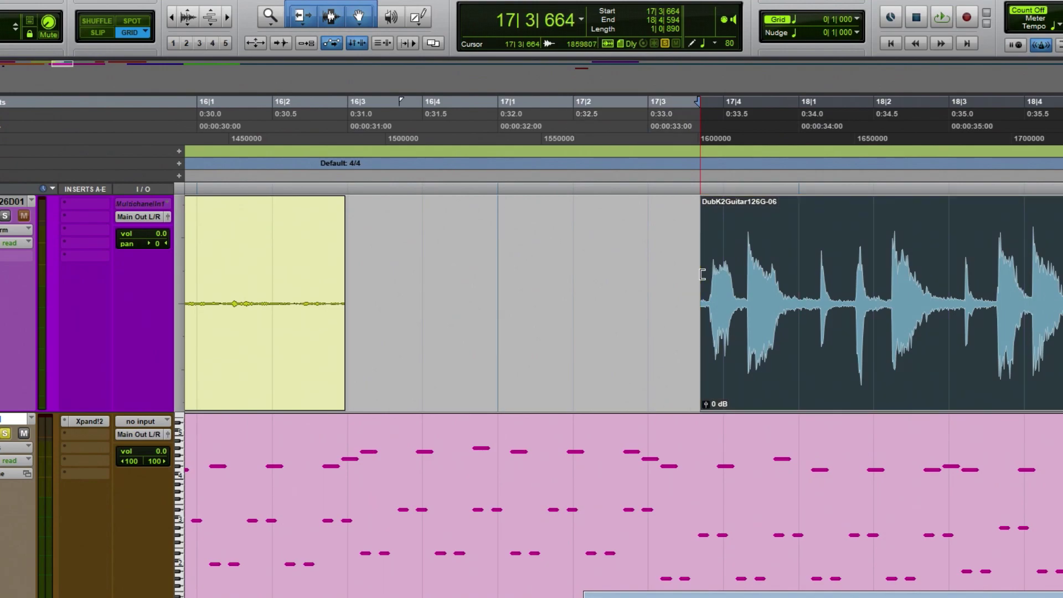
drag(848, 353, 659, 321)
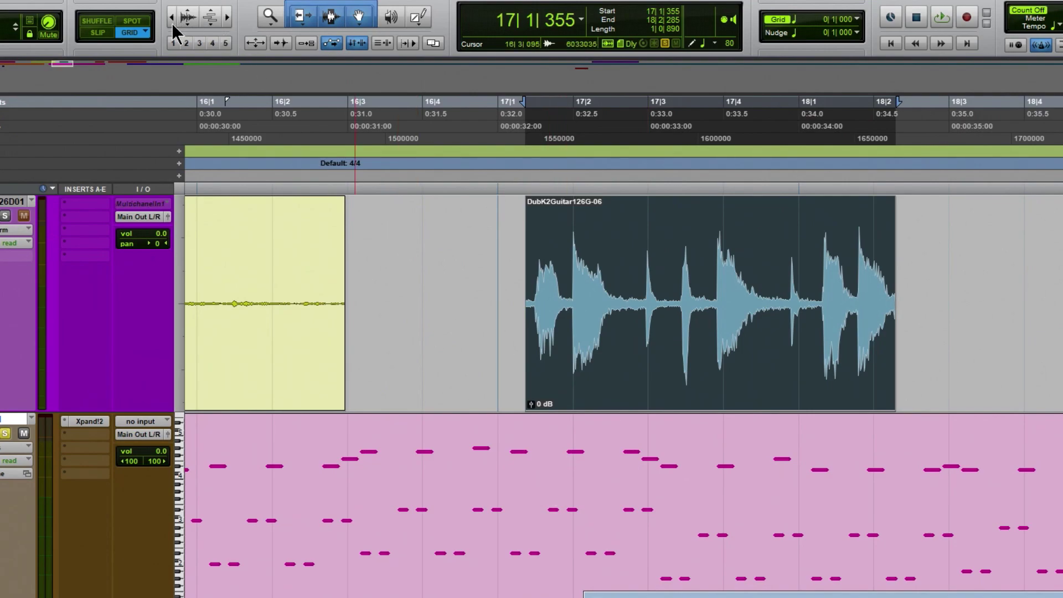
click(171, 21)
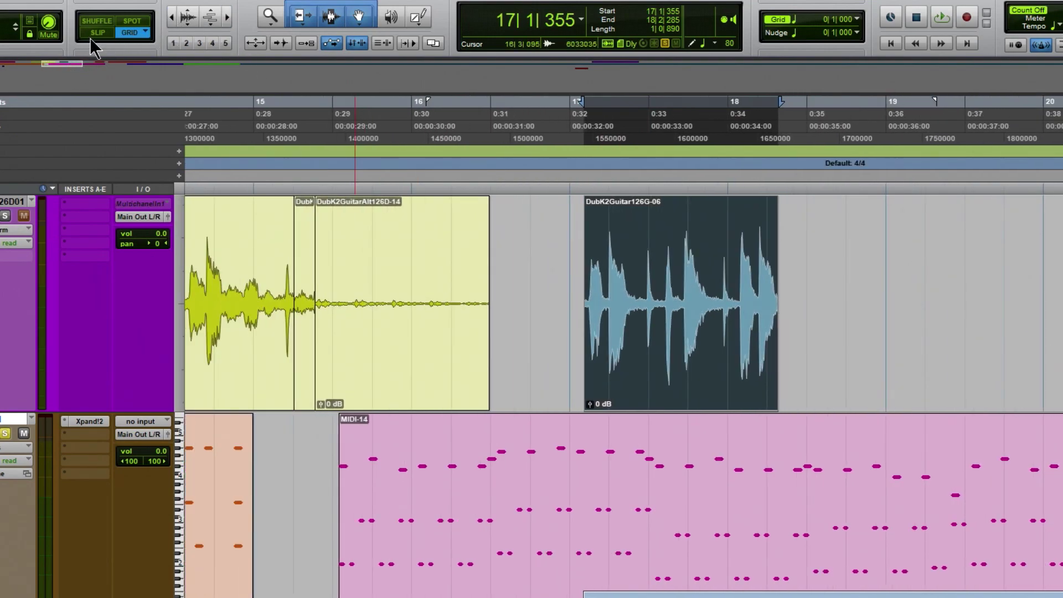
Step: In Slip mode, move the guitar clip to 17|3 and trim its start back to 17|1|691
click(91, 36)
drag(636, 358, 742, 344)
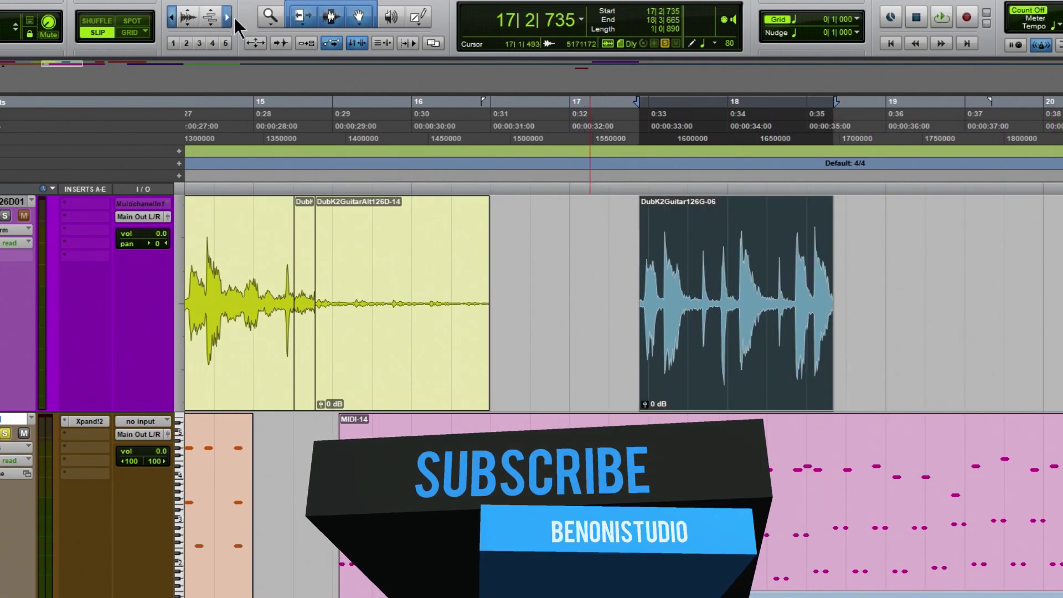
key(ctrl+bracketright)
key(ctrl+bracketright)
key(ctrl+bracketright)
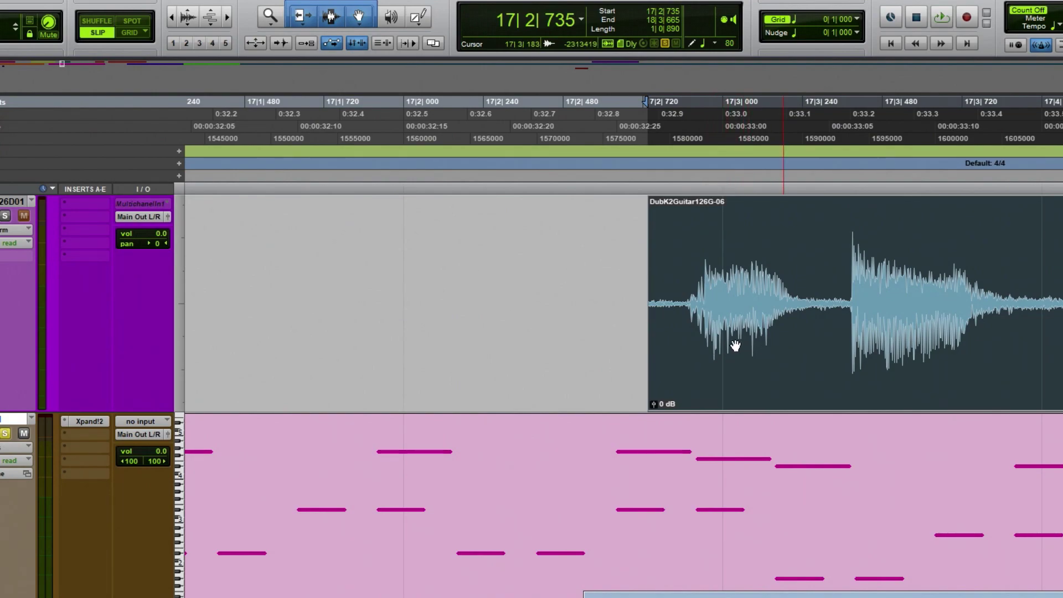
drag(735, 346, 612, 337)
drag(423, 317, 762, 320)
click(728, 282)
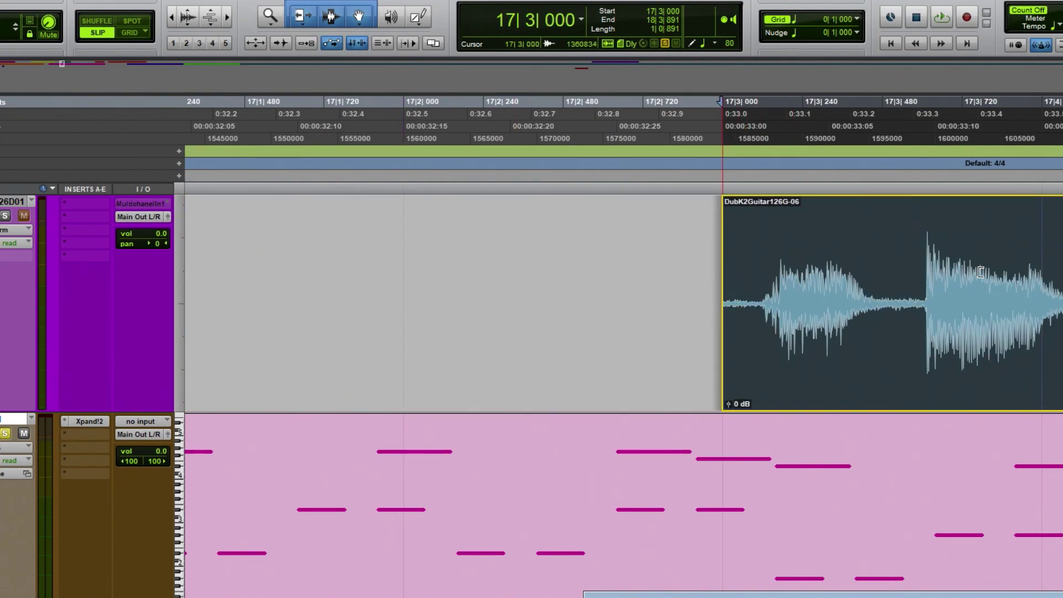
drag(980, 271, 416, 264)
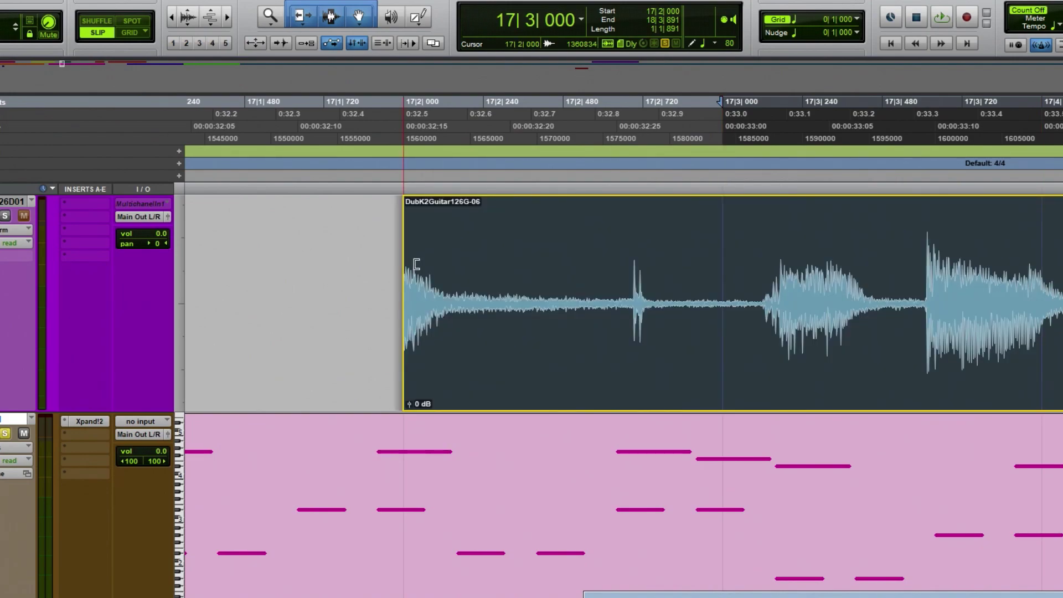
click(411, 263)
drag(411, 263, 347, 321)
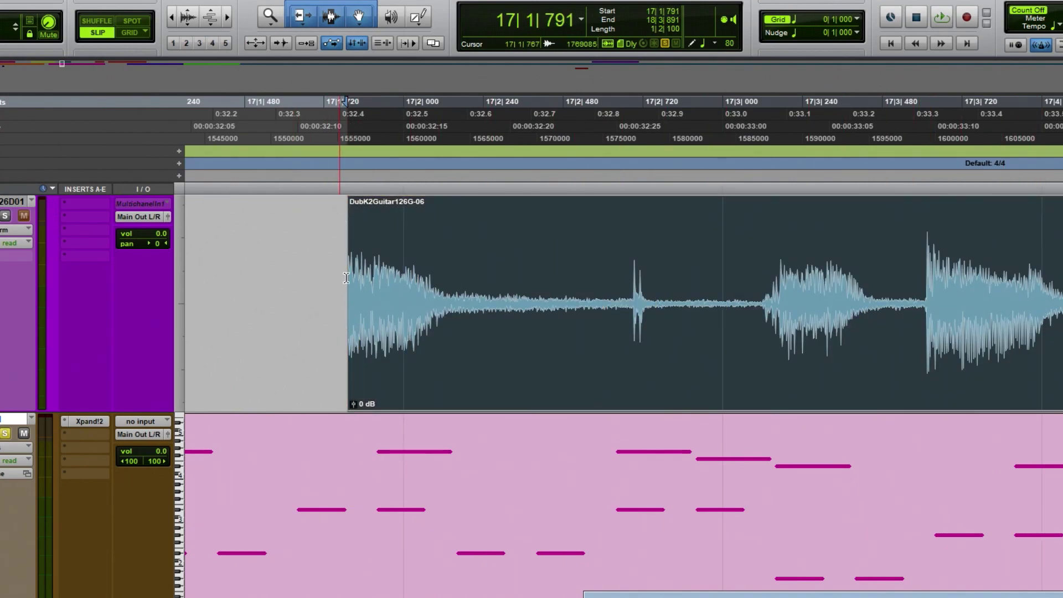
drag(353, 277, 316, 277)
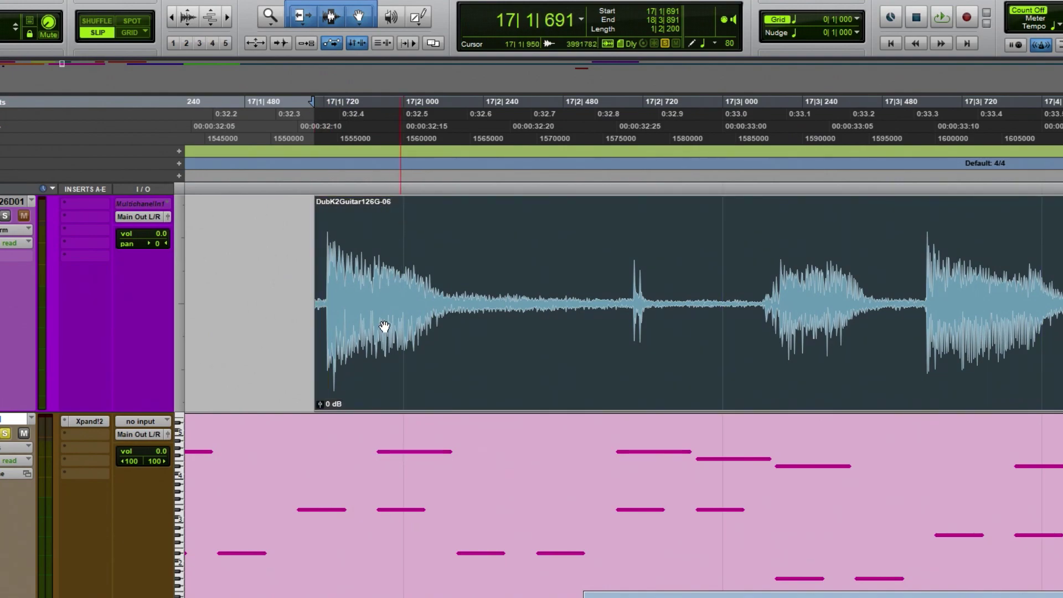
Step: Switch to Relative Grid and set the grid to quarter notes
click(143, 34)
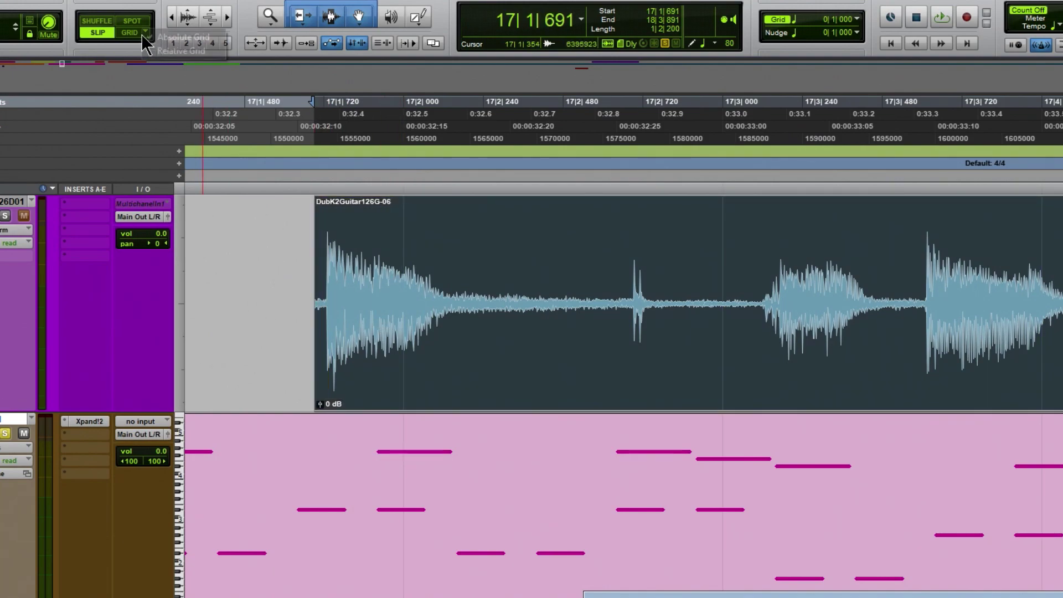
click(184, 49)
click(171, 16)
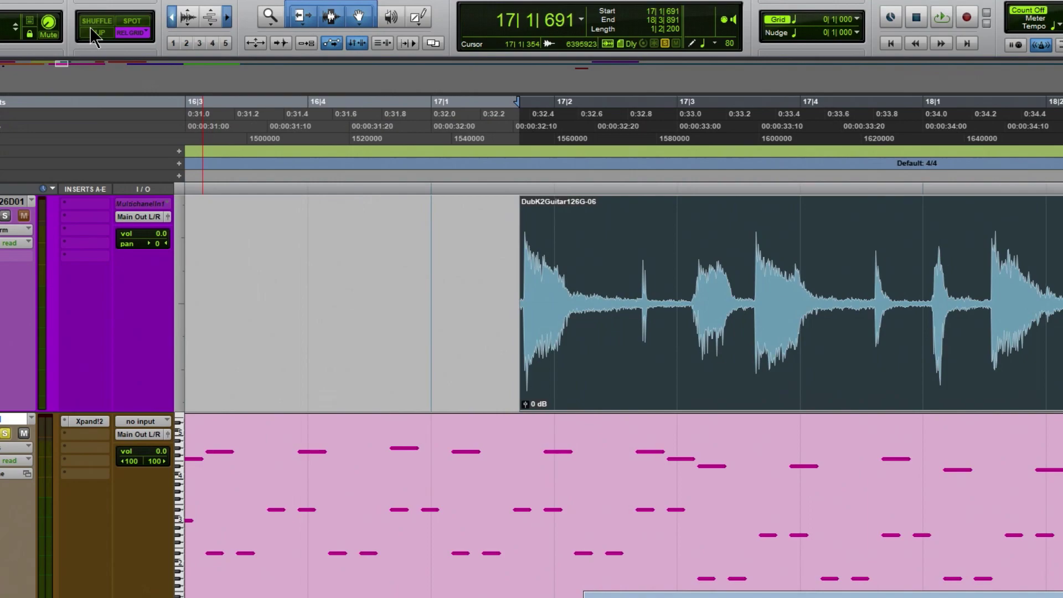
click(187, 42)
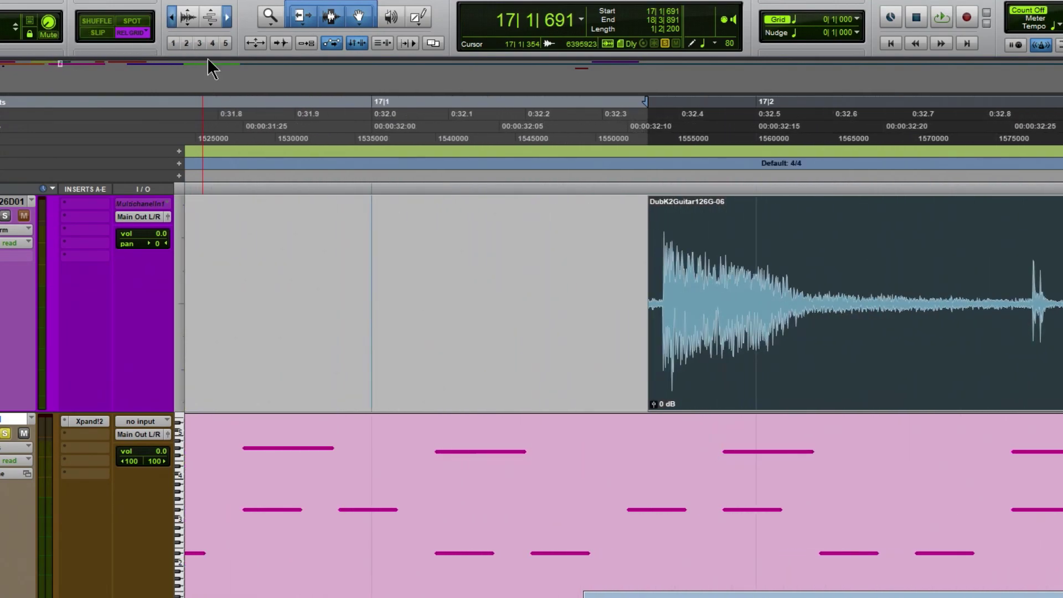
click(796, 23)
click(833, 50)
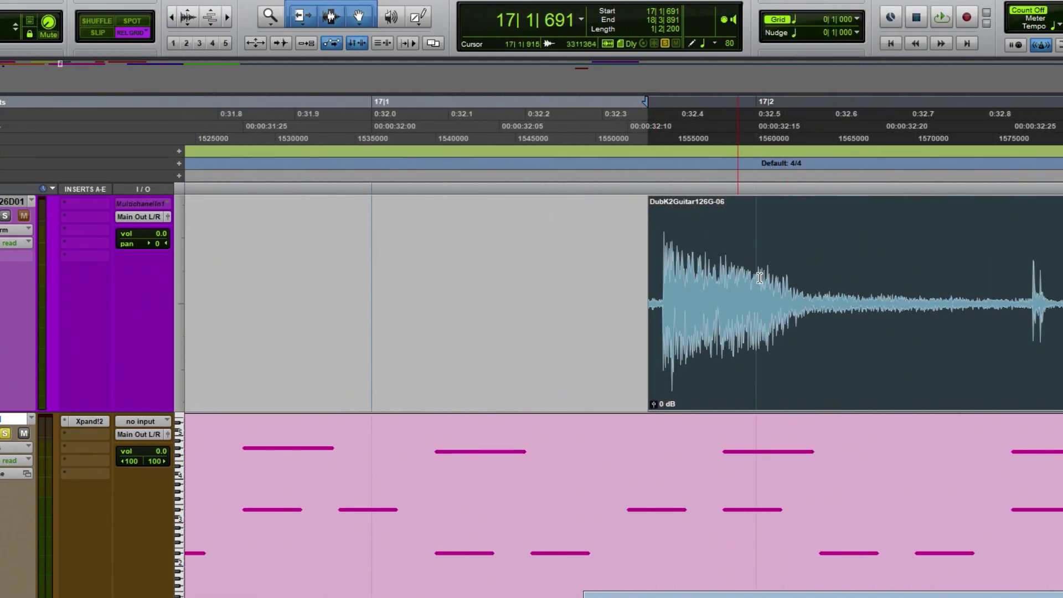
Step: In Absolute Grid, try snapping the clip to 17|1, then undo the move
click(137, 37)
click(151, 36)
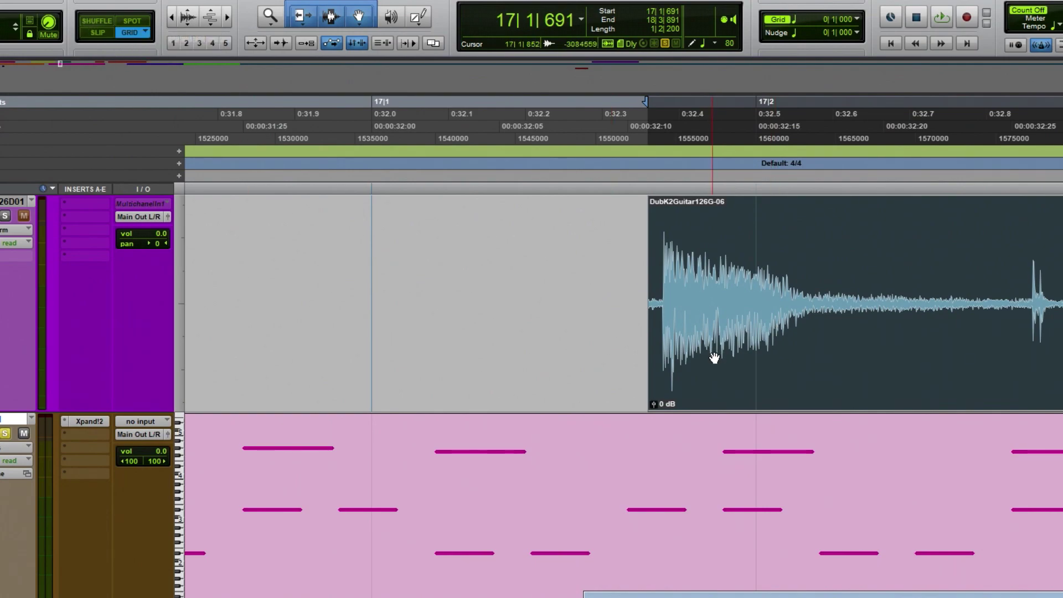
drag(776, 362, 671, 359)
drag(467, 249, 484, 339)
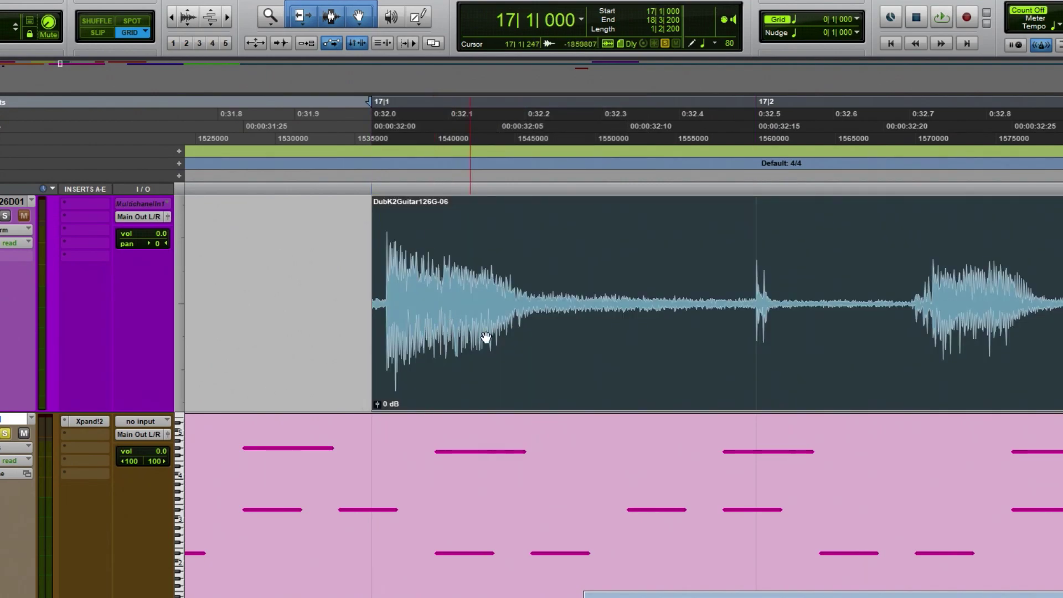
key(ctrl+z)
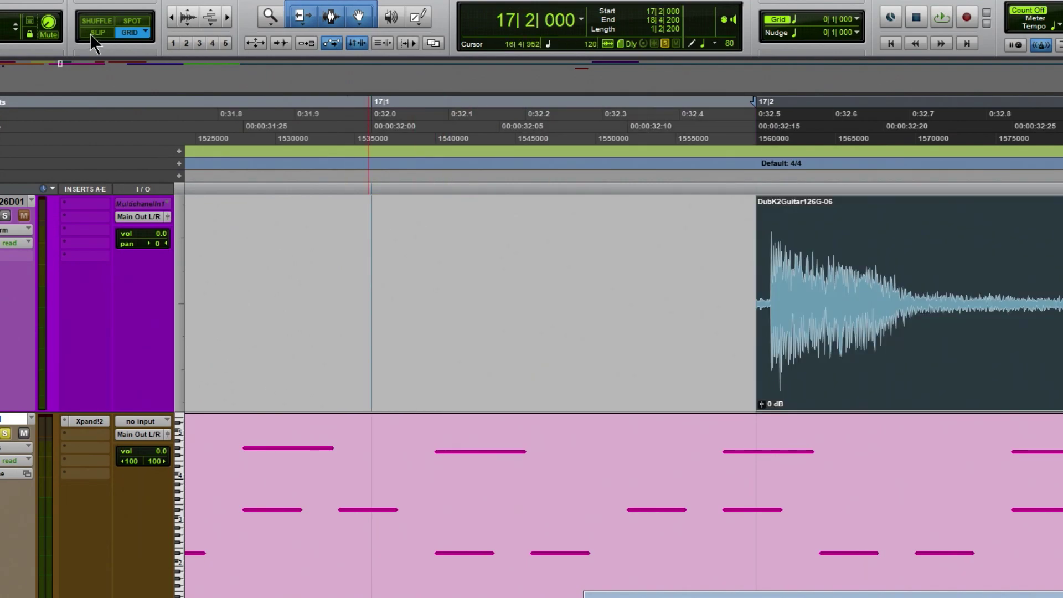
Step: In Slip mode place the clip at about 17|1|591, then return to Relative Grid
click(97, 32)
drag(869, 358, 732, 355)
click(142, 36)
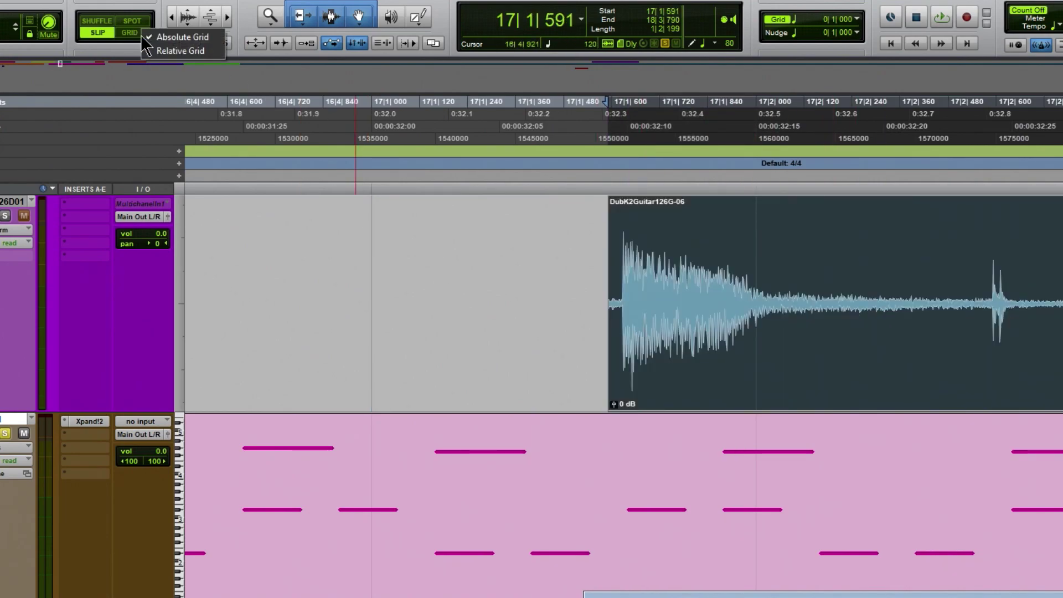
click(166, 50)
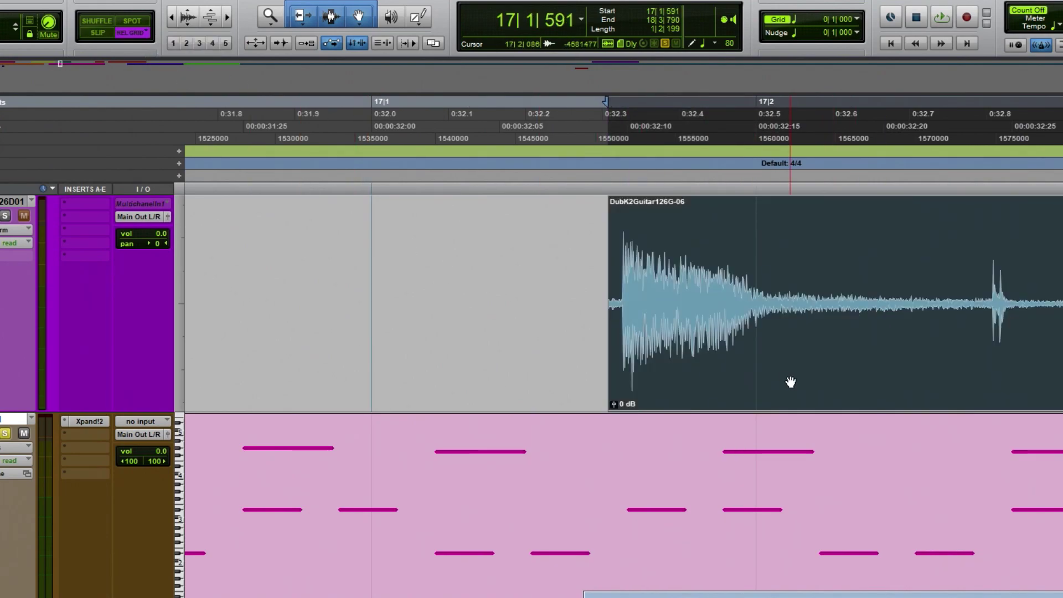
Step: Slide DubK2Guitar126G-06 to 16|4|591, nudge it one quarter note later, then back
click(172, 17)
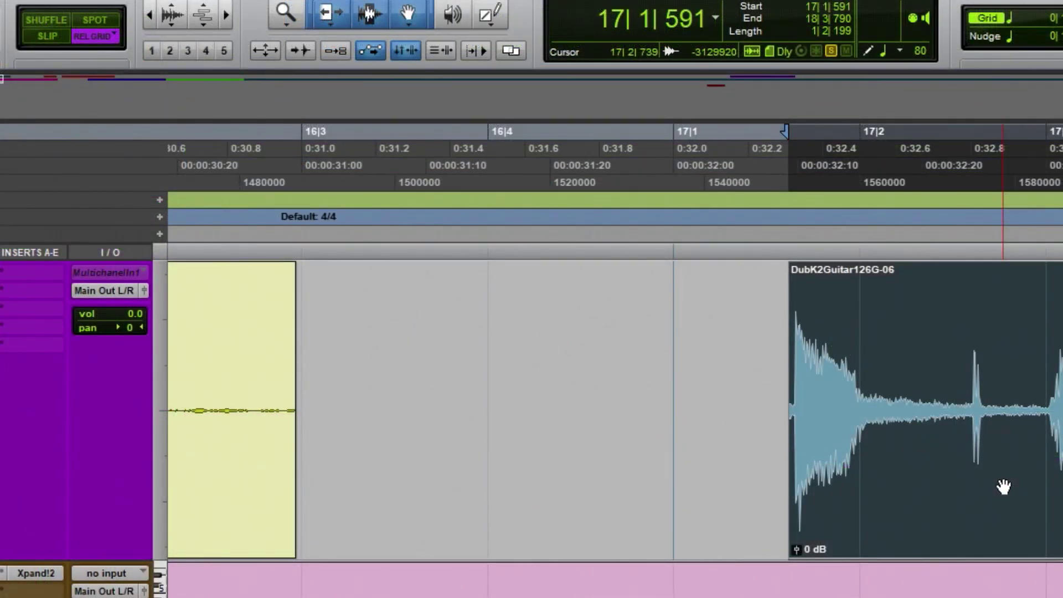
drag(1004, 486, 595, 486)
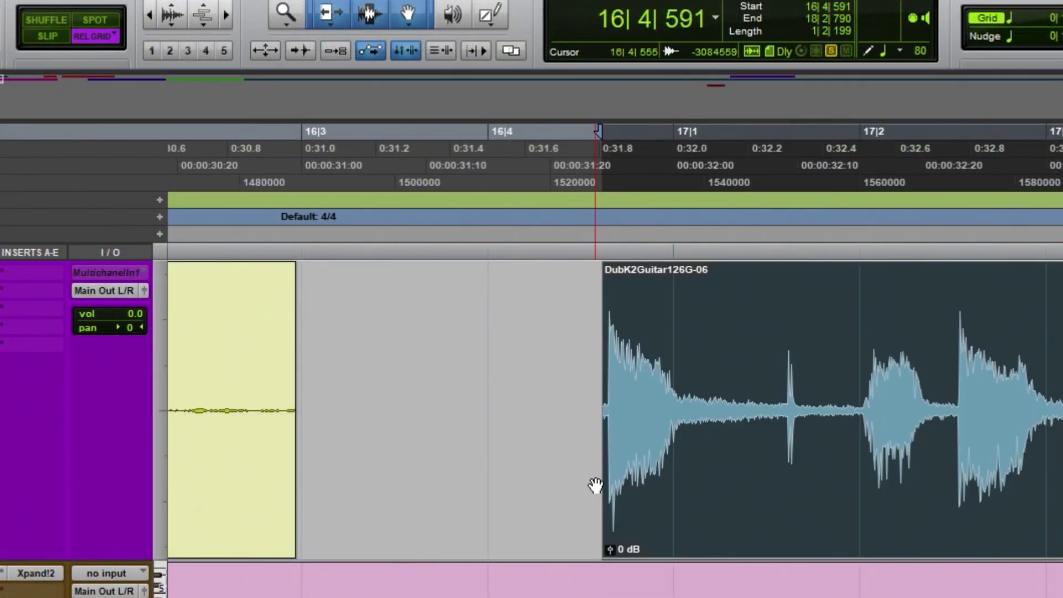
click(1012, 21)
click(1060, 62)
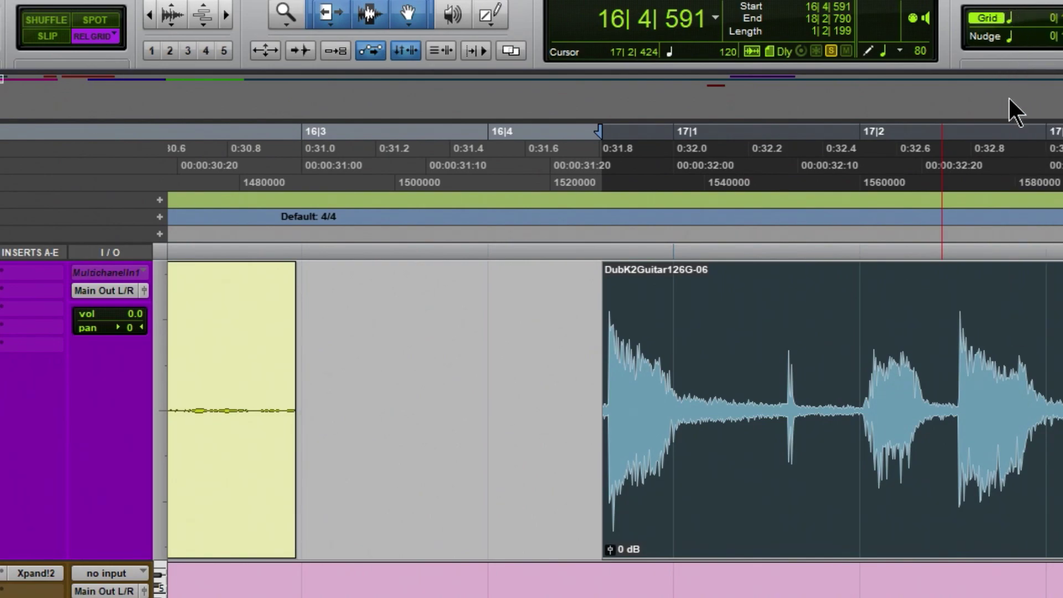
drag(747, 482, 916, 498)
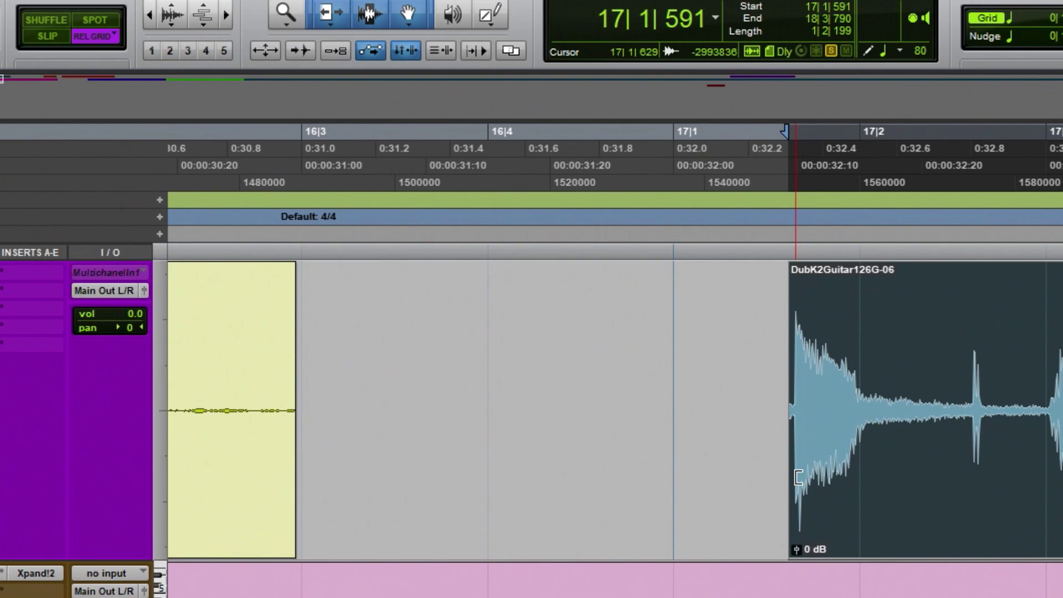
drag(873, 472, 779, 477)
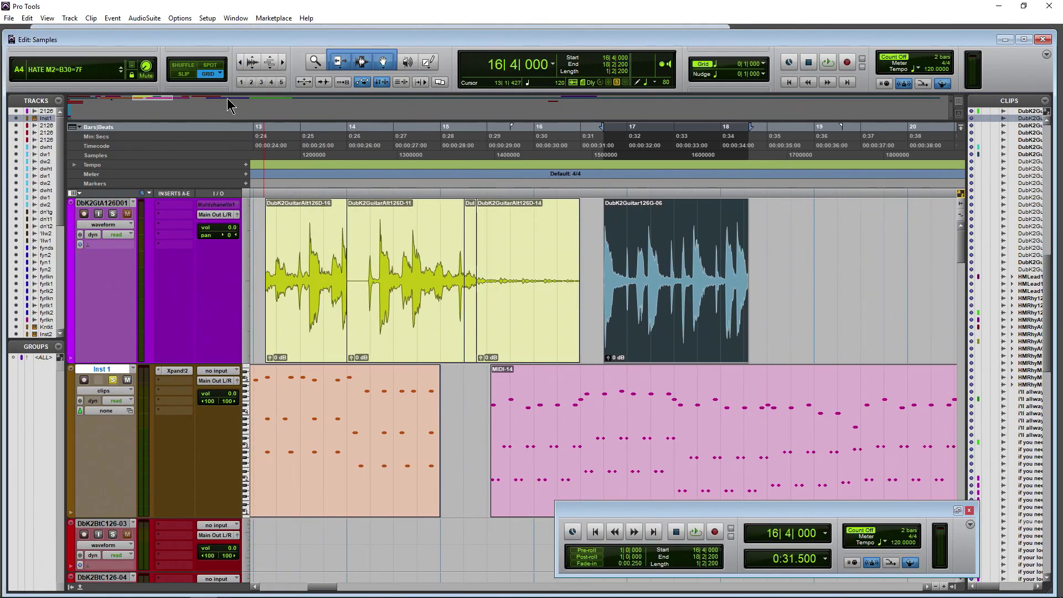
Step: In Slip mode, delete 17|1–17|3 from the guitar clip and slide the -08 piece to 17|2|359
click(184, 74)
scroll(491, 298, up, 4)
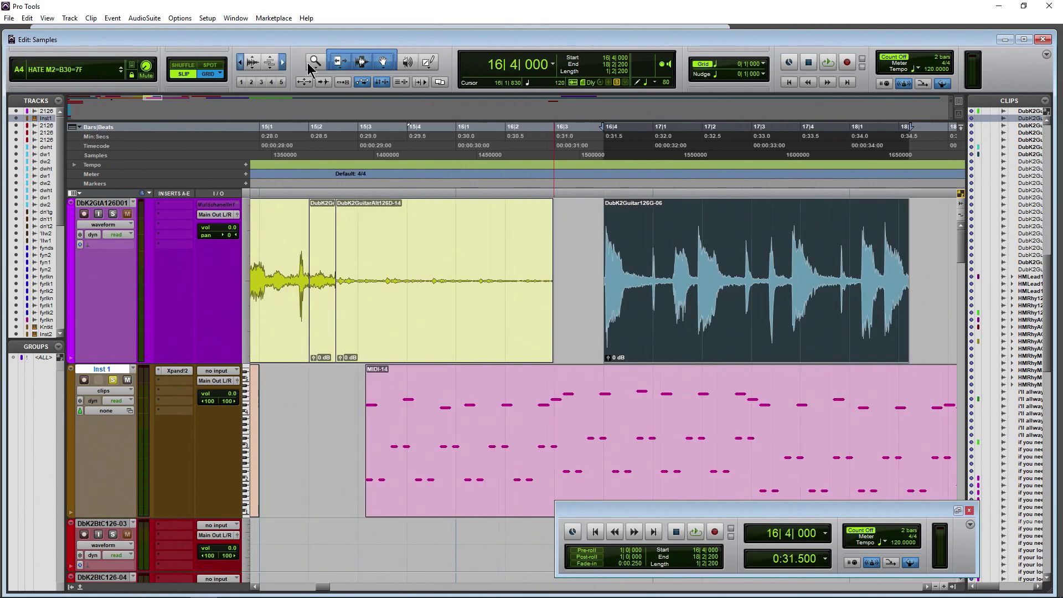
scroll(490, 298, right, 5)
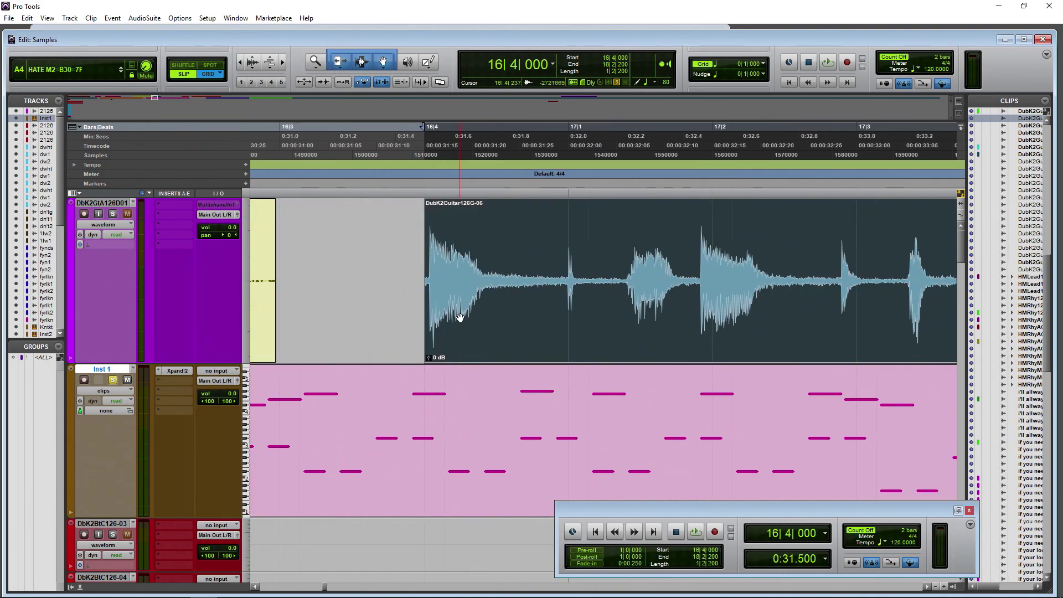
drag(463, 273, 703, 278)
key(Delete)
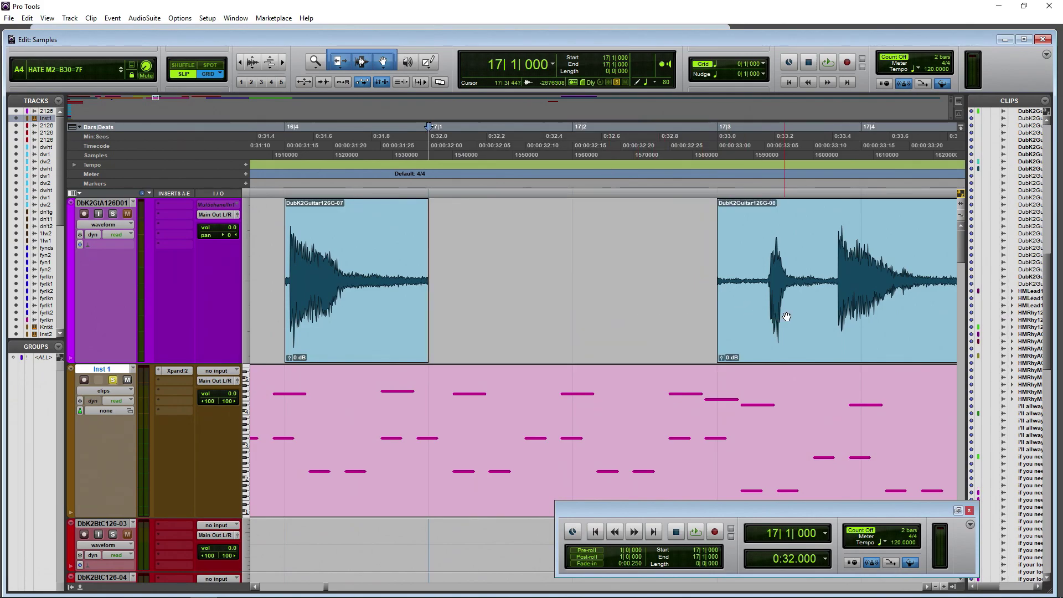
drag(786, 306, 696, 283)
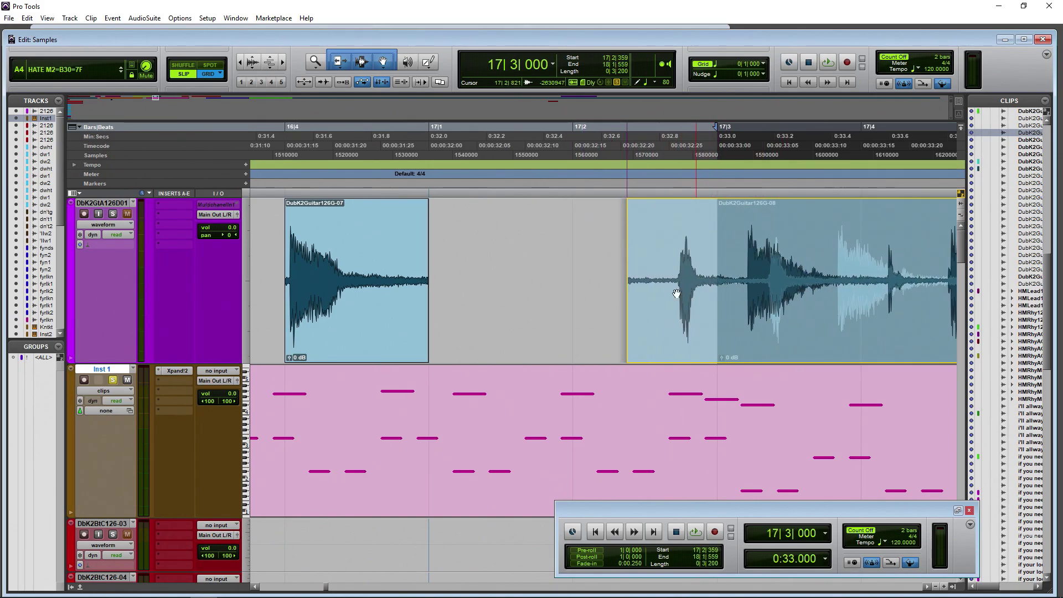
Step: In Grid mode, trim the DubK2Guitar126G-08 clip's start to exactly 17|3
click(180, 68)
click(211, 77)
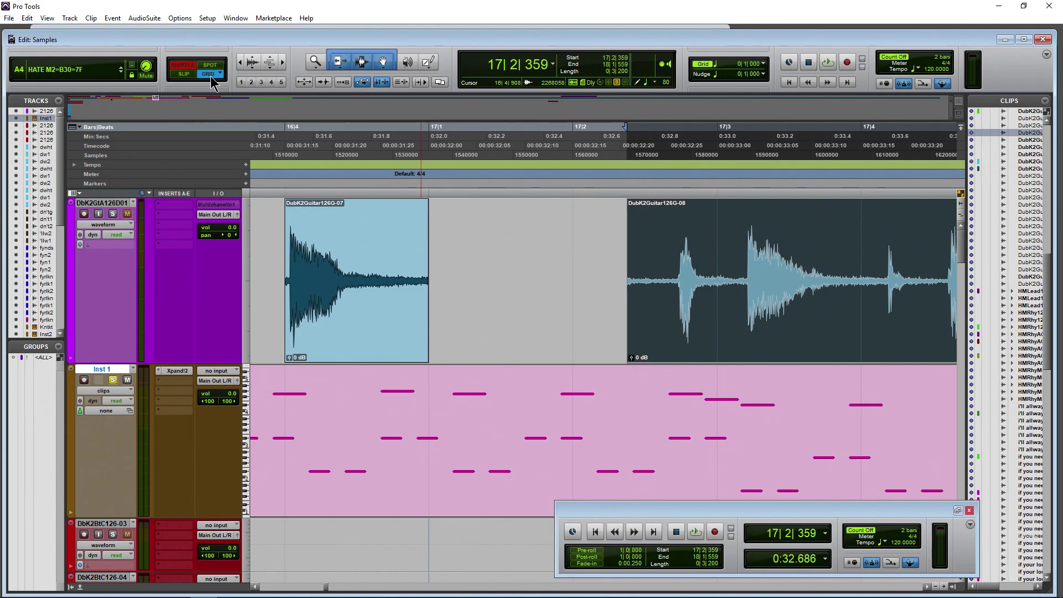
drag(635, 268, 680, 264)
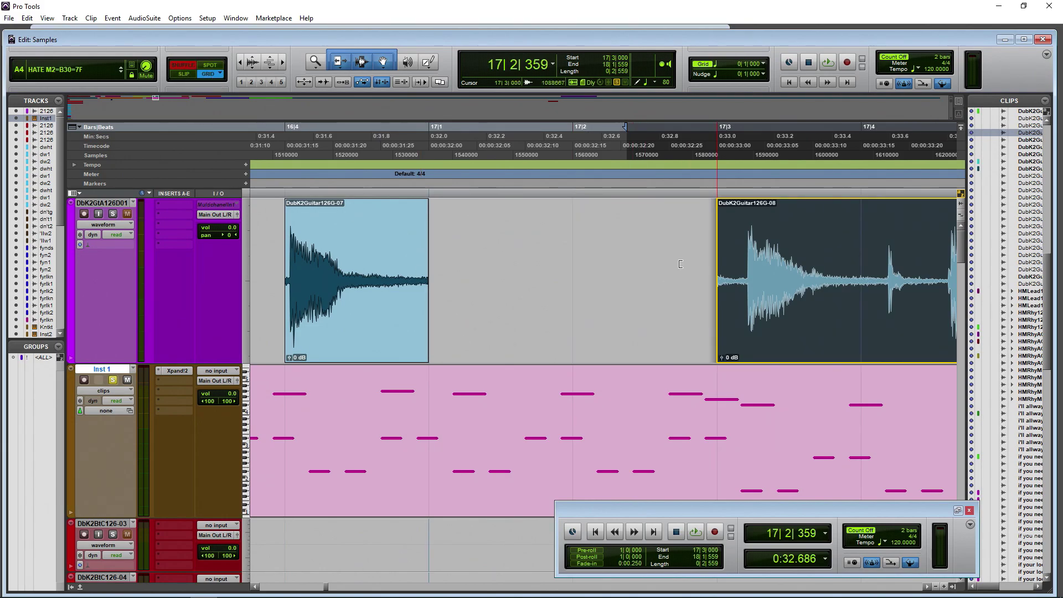
drag(800, 262, 570, 257)
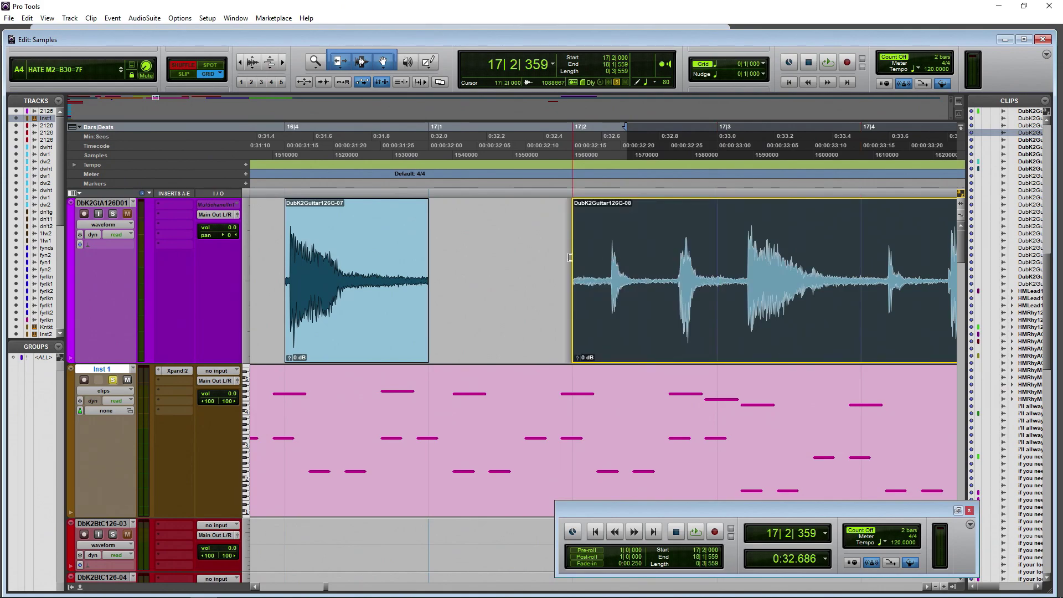
key(ctrl+z)
key(ctrl+z)
key(ctrl+z)
key(ctrl+z)
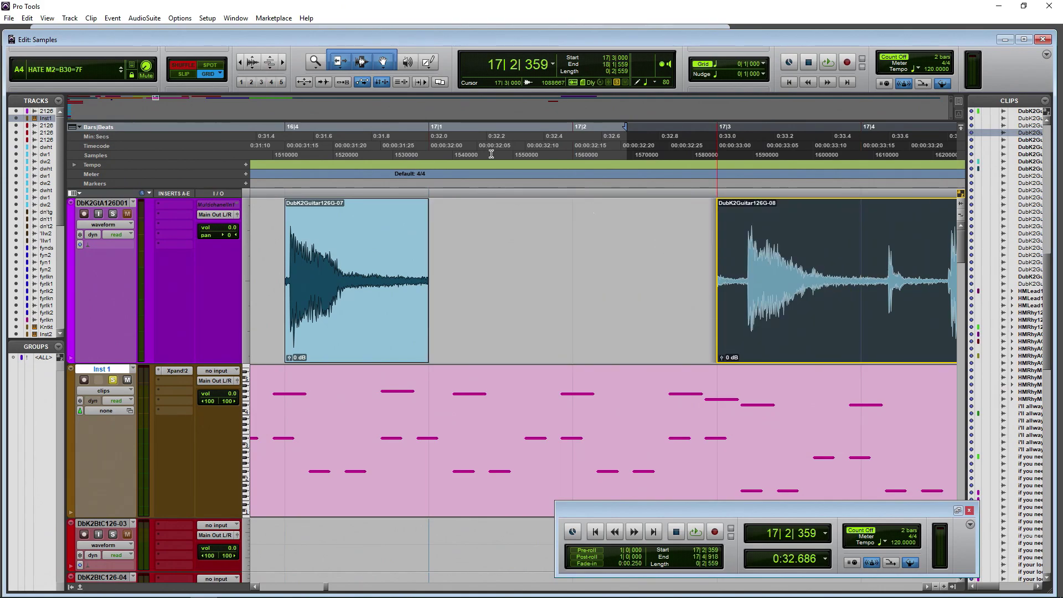
click(242, 62)
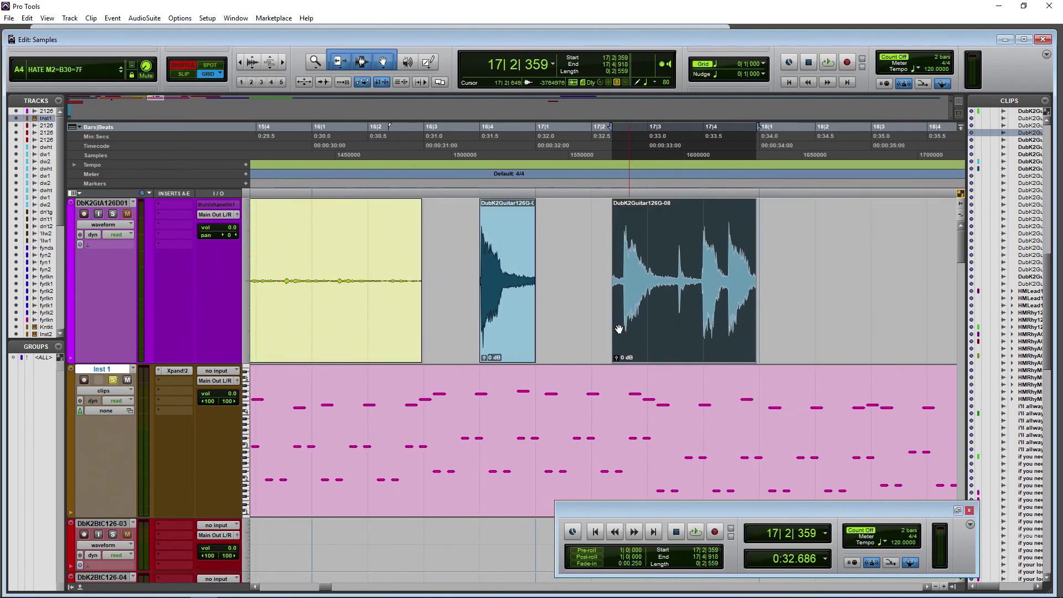
drag(618, 285, 659, 259)
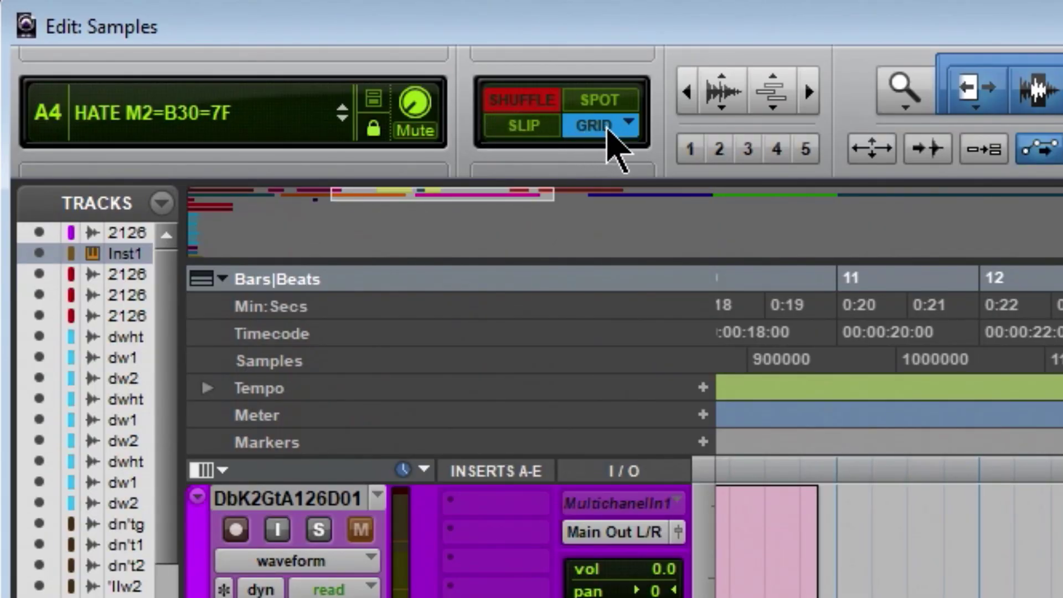
Step: Check the Absolute/Relative Grid options, lock Shuffle mode, then select Grid mode
click(612, 126)
click(517, 123)
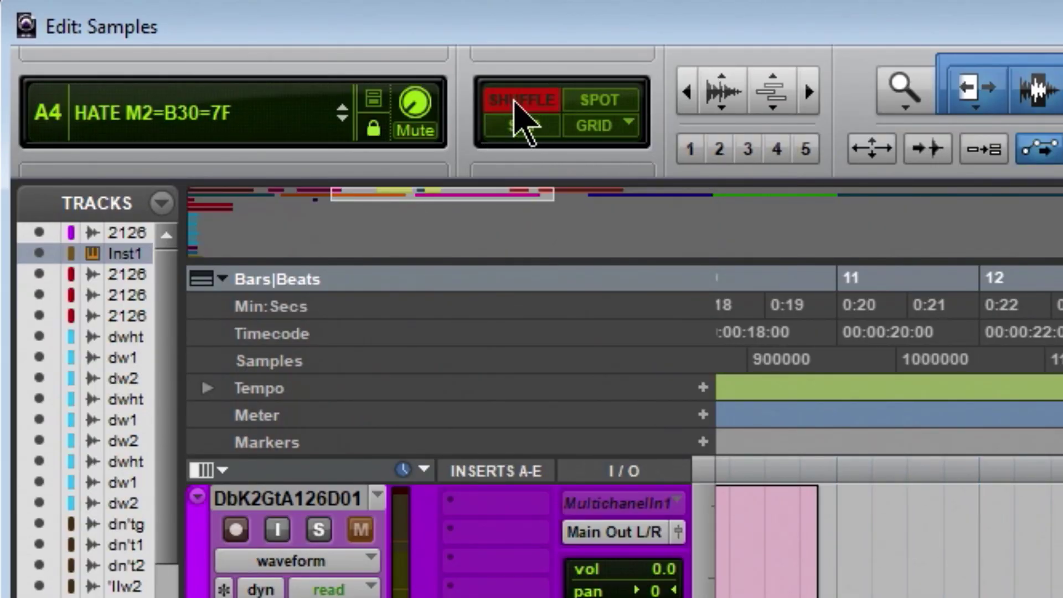
click(517, 133)
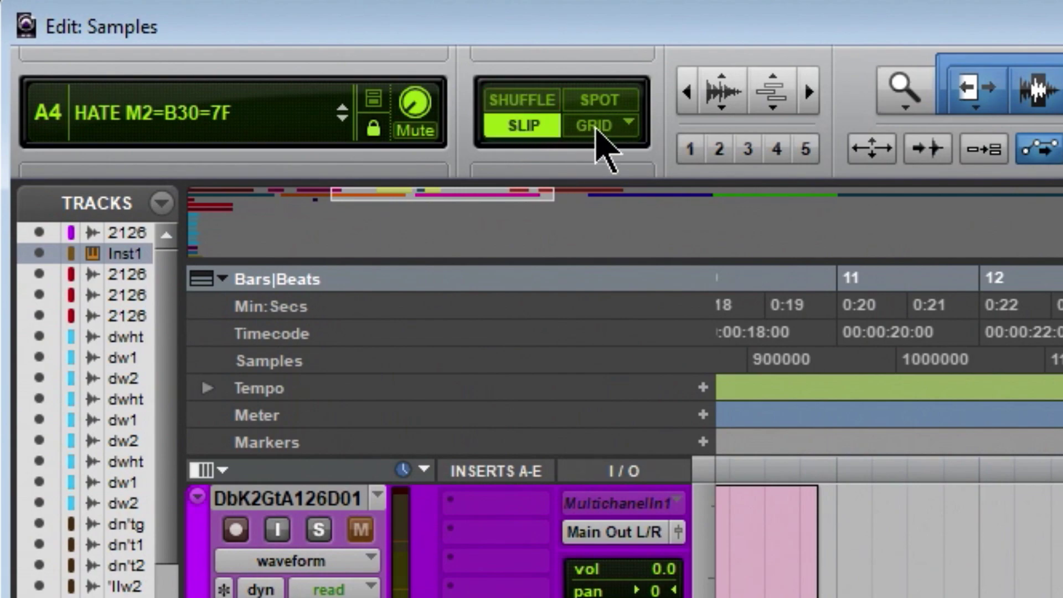
click(602, 130)
click(522, 105)
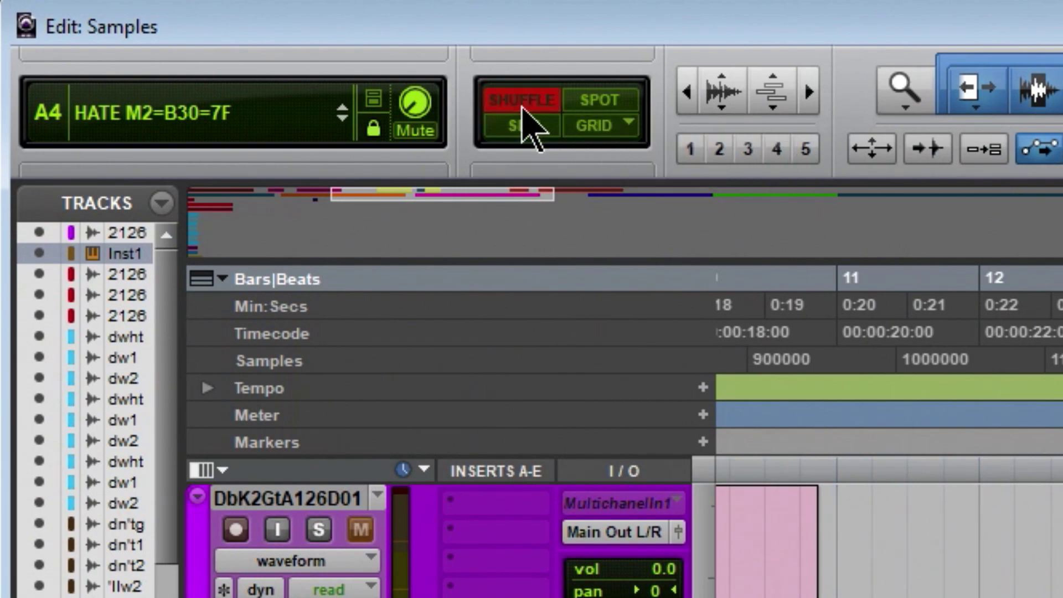
click(536, 125)
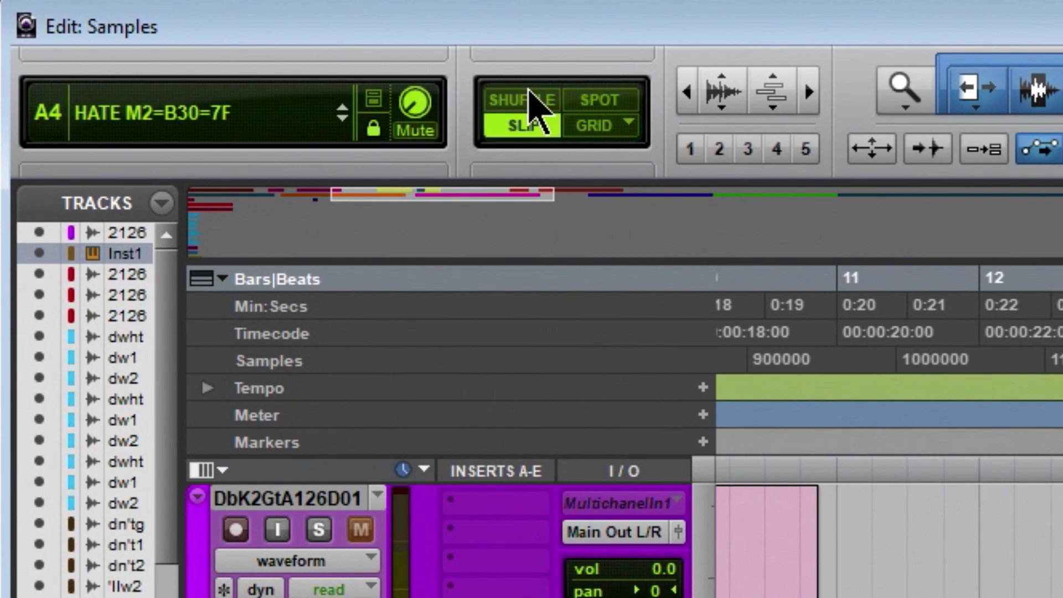
ctrl+click(529, 103)
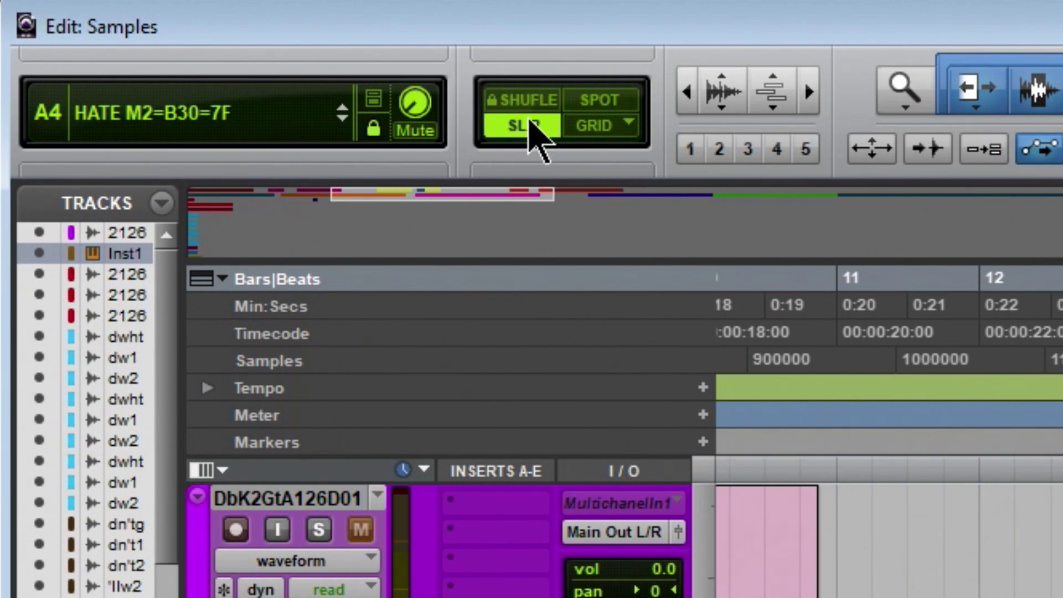
click(592, 127)
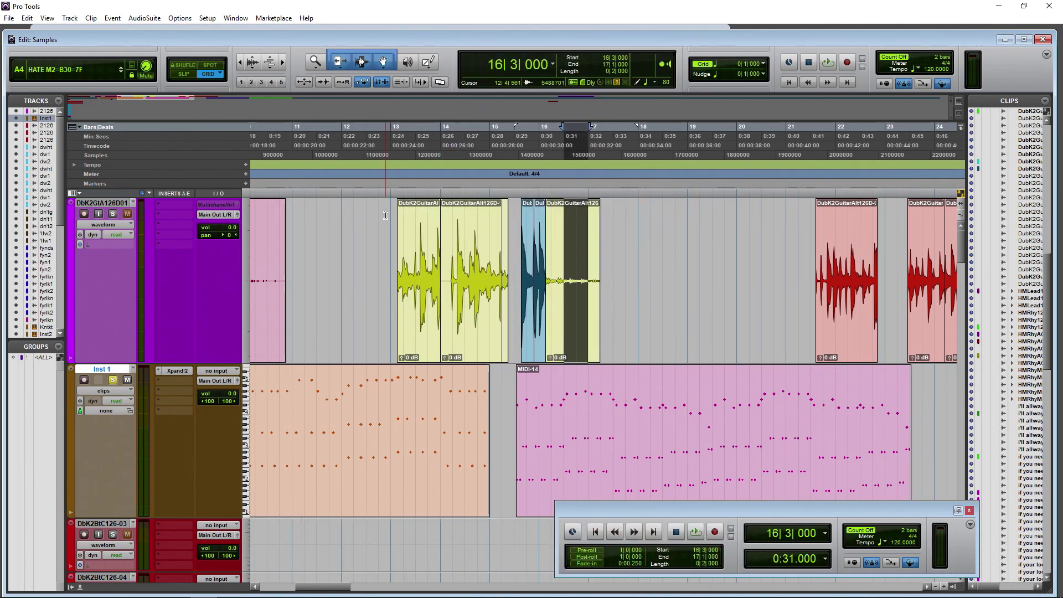
Step: Cycle through Shuffle, Slip (F2), Spot (F3), Grid and Relative Grid (F4), then Shuffle (F1) and Slip (F2)
click(183, 67)
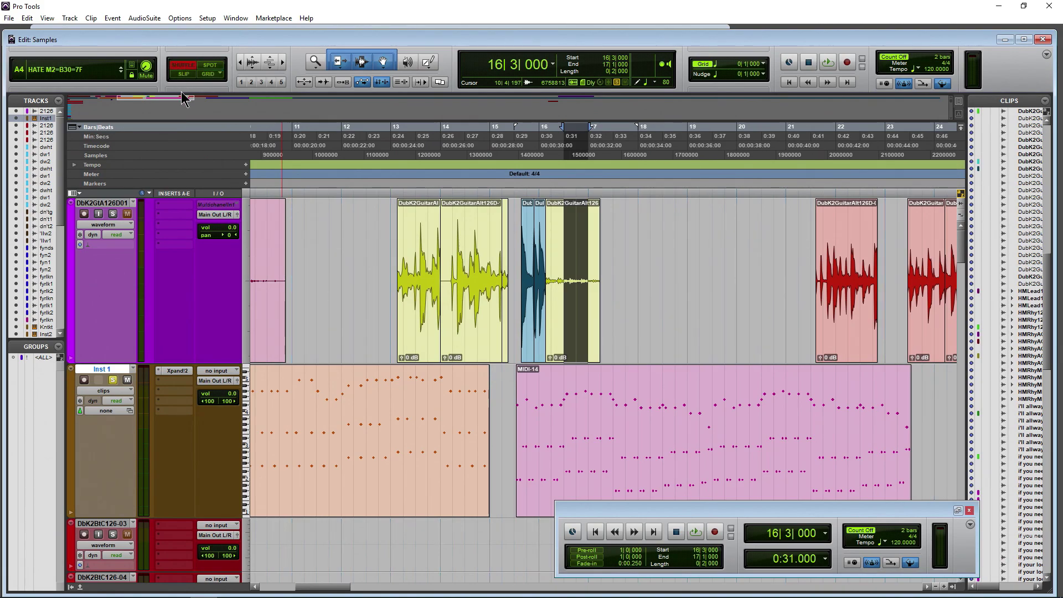
key(F2)
key(F3)
key(F4)
key(F4)
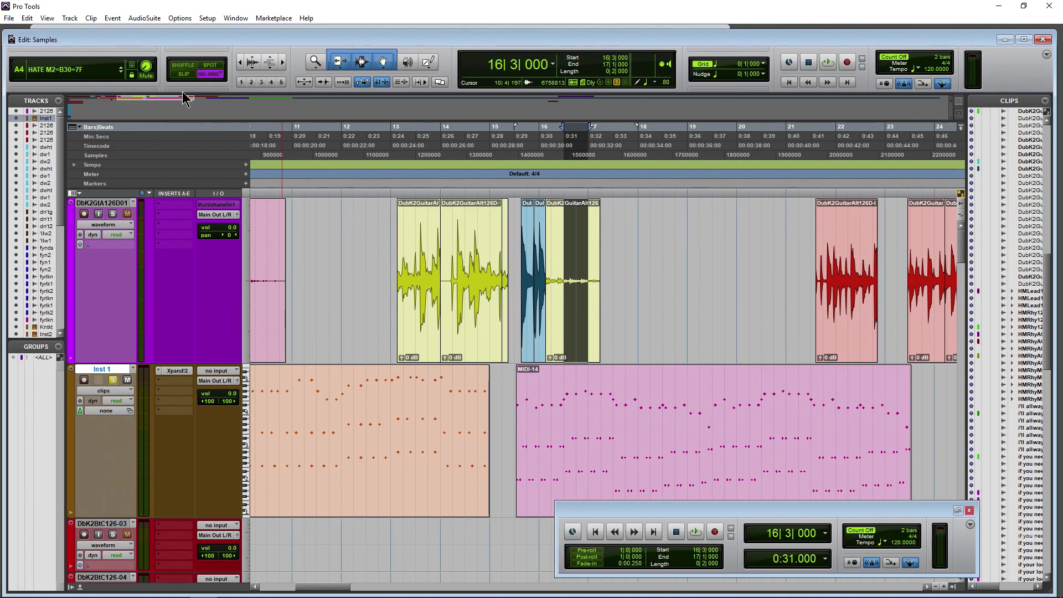
key(F4)
key(F1)
key(F2)
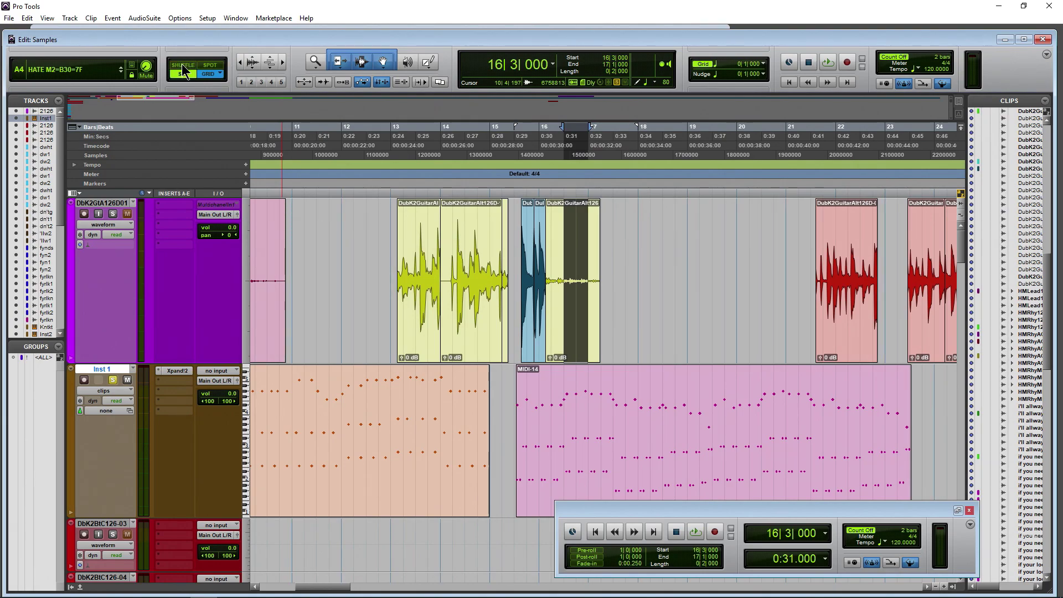
Step: In Shuffle mode, put the insertion point at 10|2|918, then switch to Grid mode
click(183, 65)
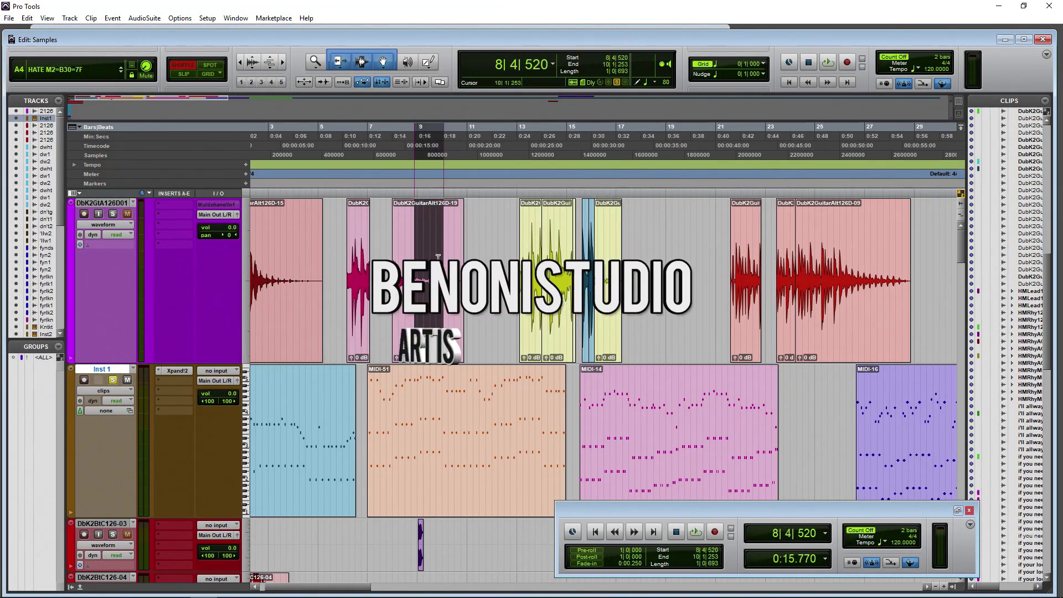
click(454, 388)
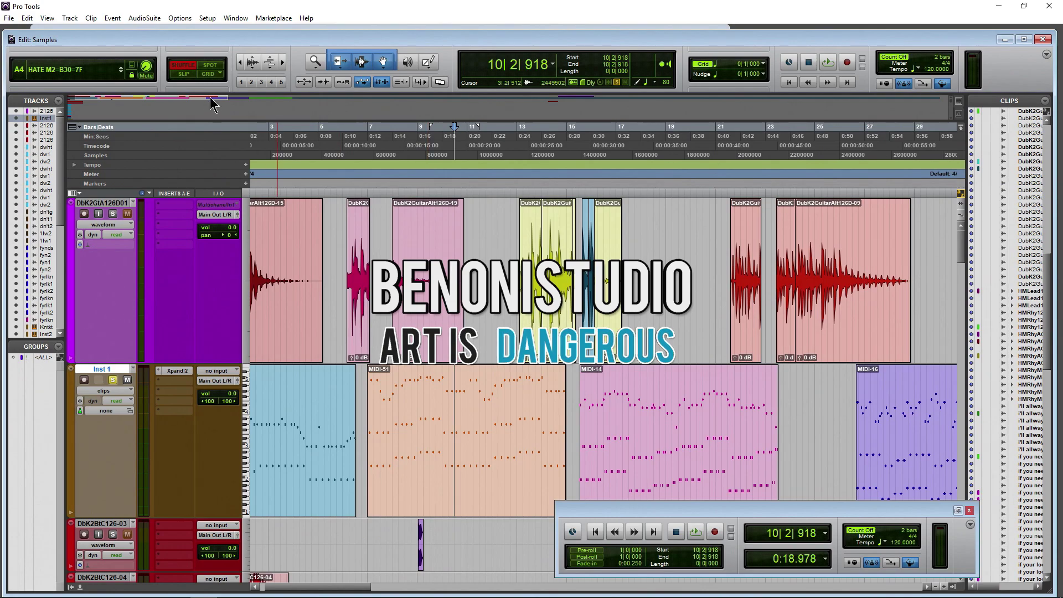
click(206, 74)
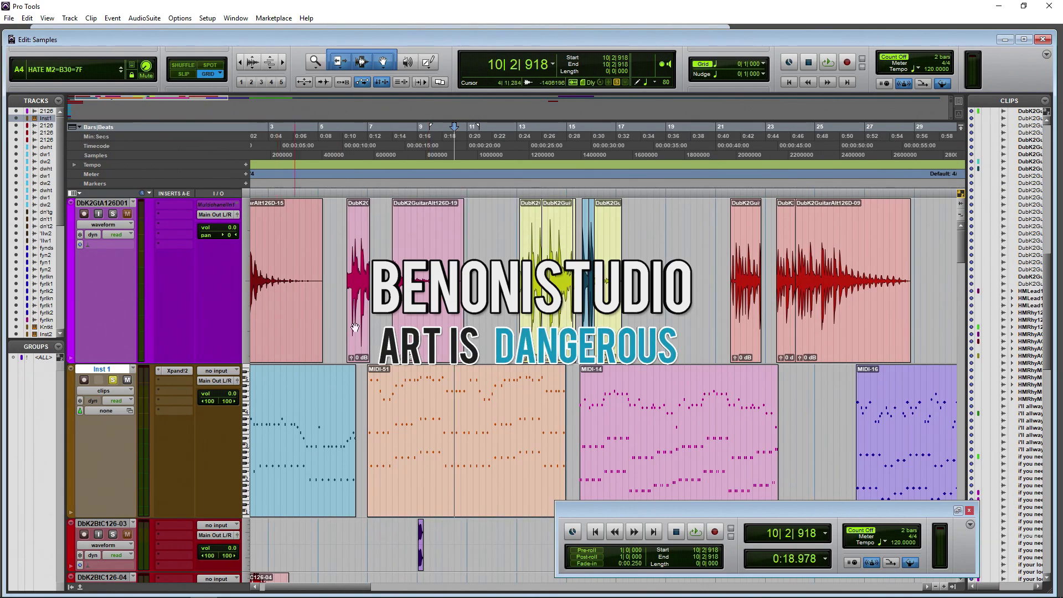